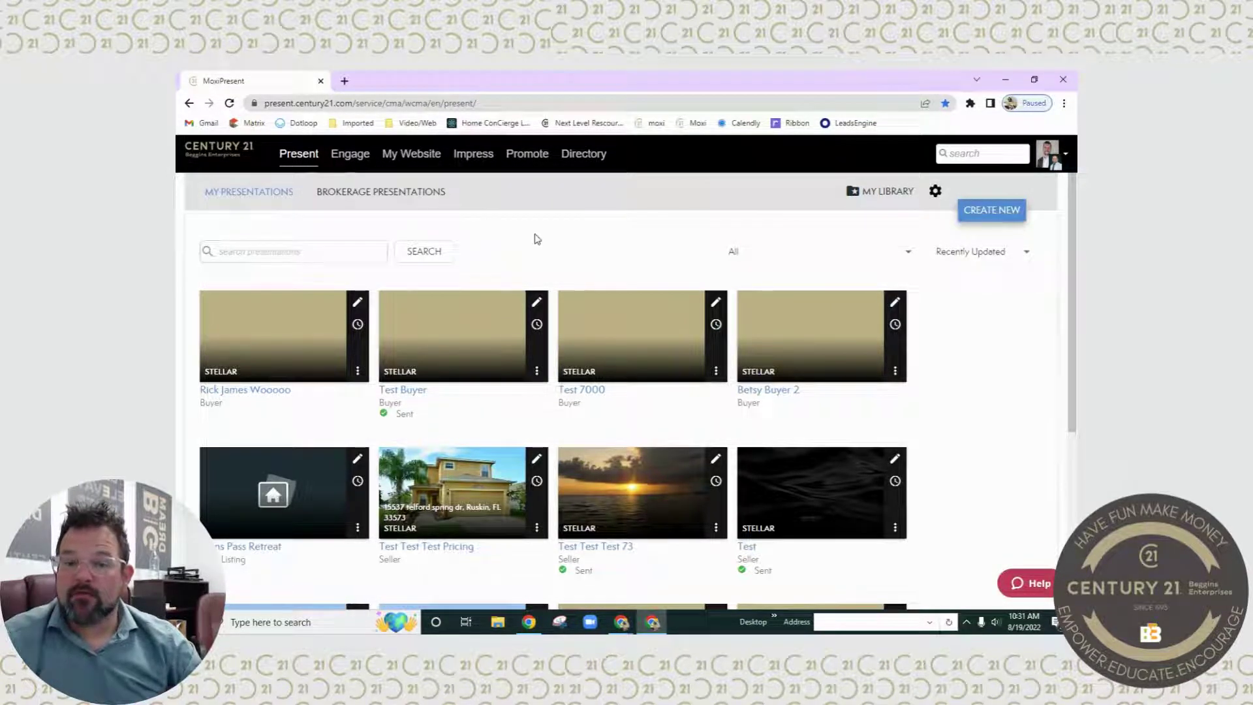
Switch from Moxi Present to the Moxi Engage talent dashboard.
{"action": "left_click", "coordinate": [365, 159]}
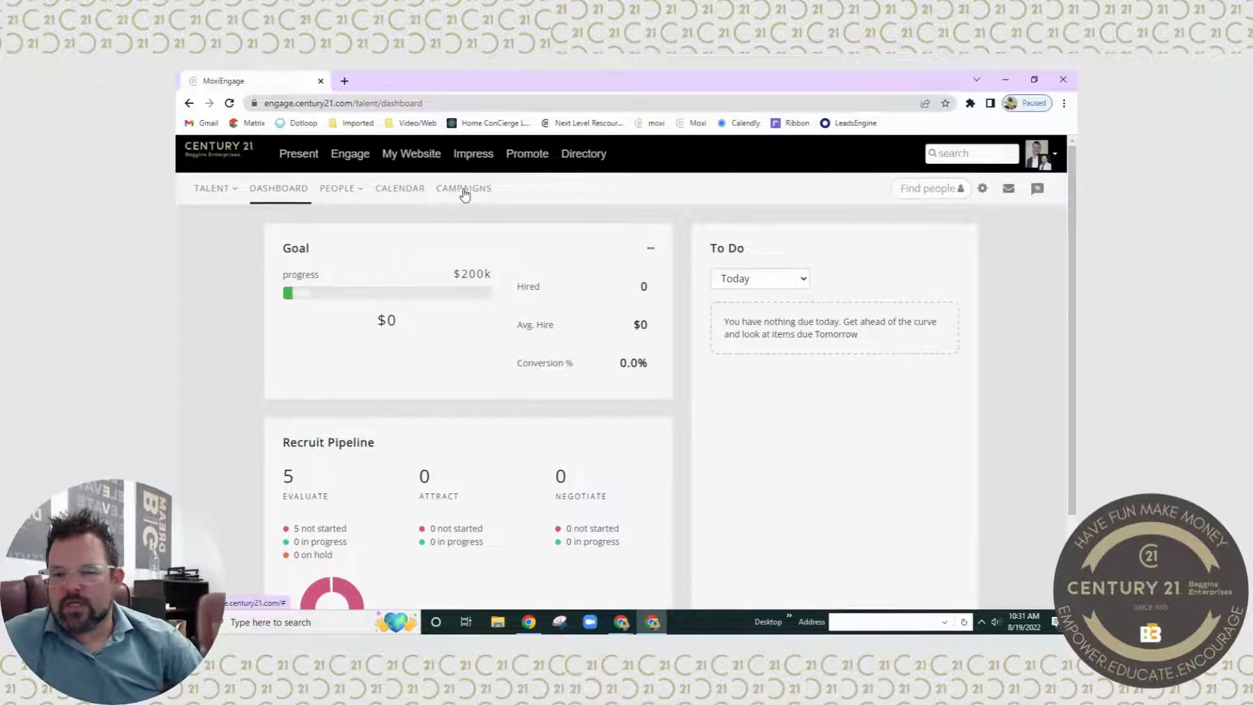
Switch to Agent Mode and show the empty E-Blasts tab under Campaigns.
{"action": "left_click", "coordinate": [227, 193]}
{"action": "left_click", "coordinate": [236, 219]}
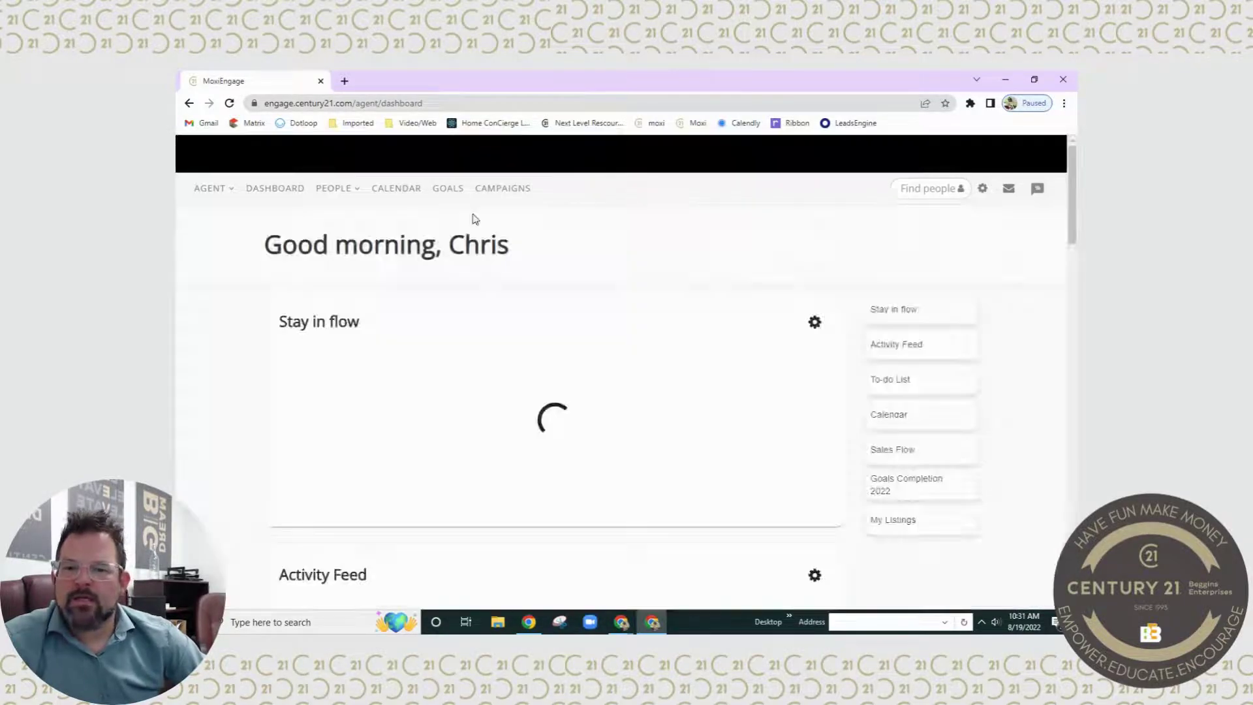
{"action": "left_click", "coordinate": [491, 190]}
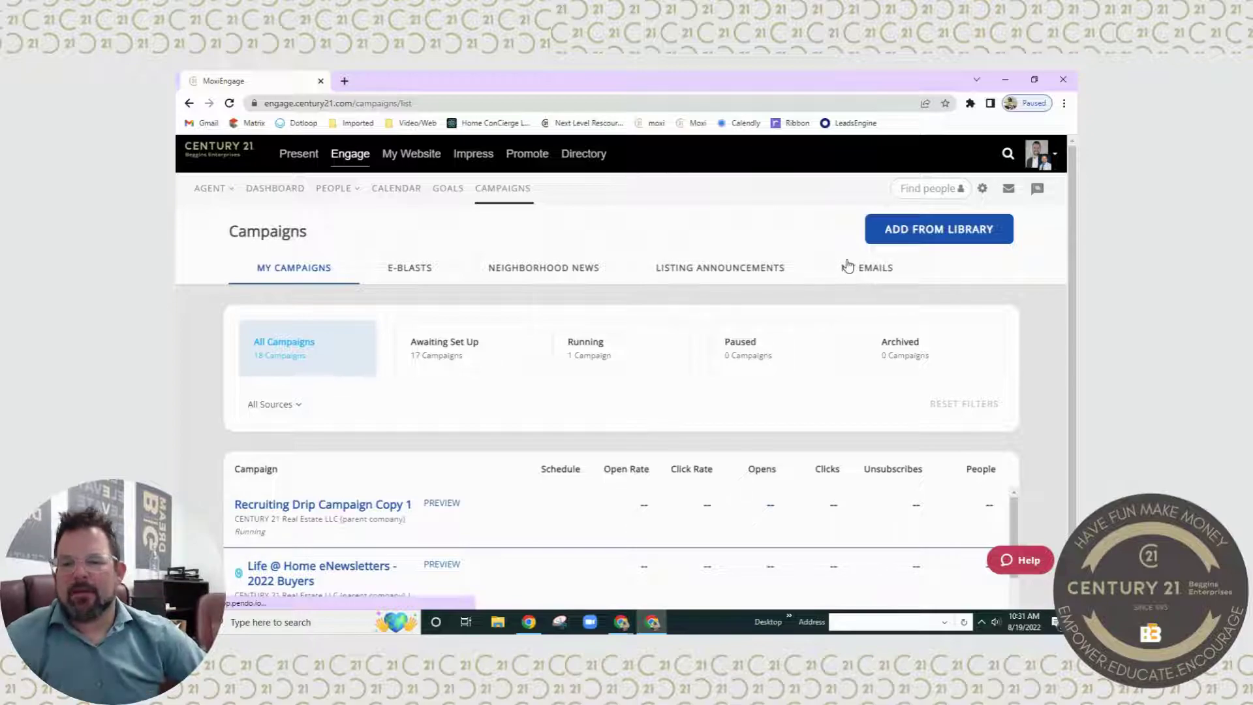
{"action": "left_click", "coordinate": [416, 277]}
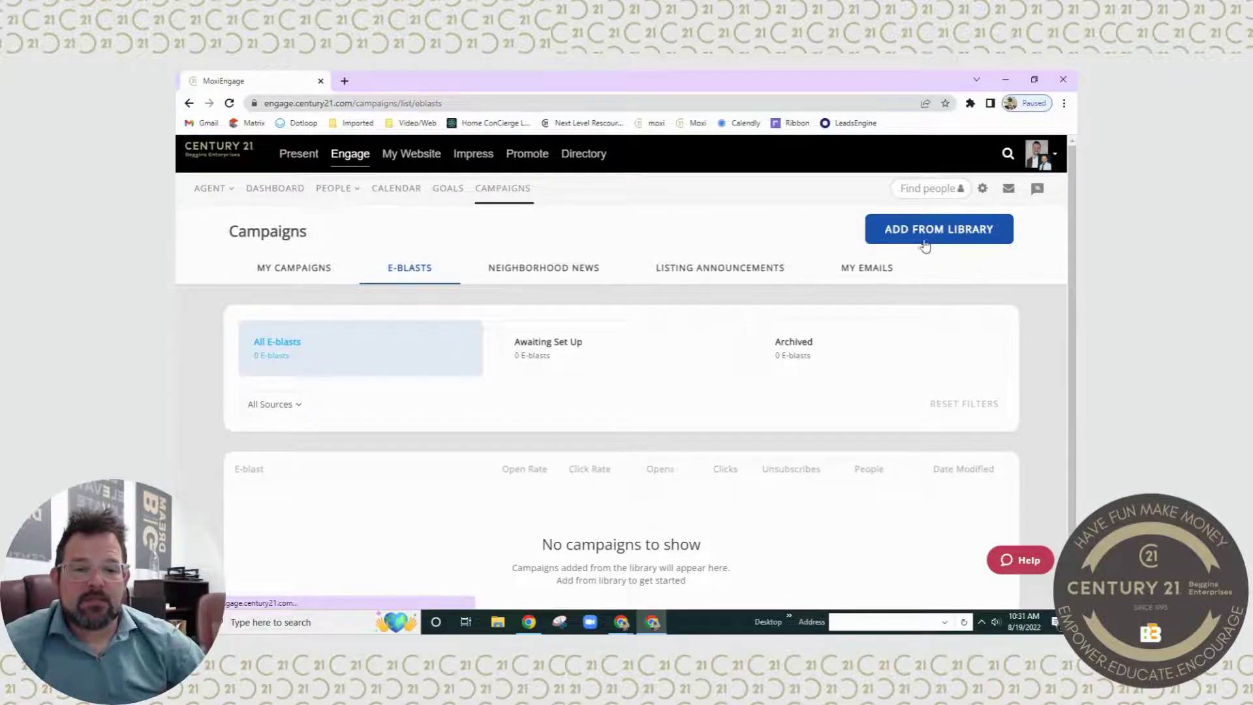
Add the August Wizard Article e-blast from the Library to My Campaigns.
{"action": "left_click", "coordinate": [972, 230]}
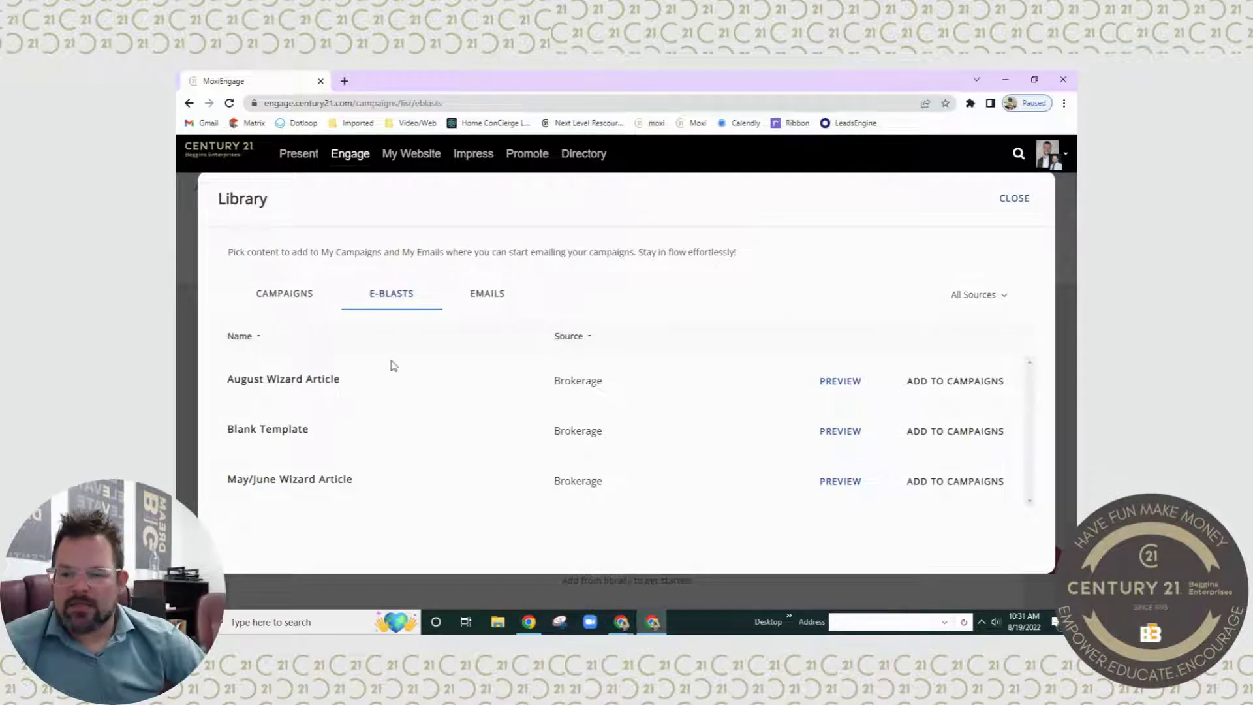
{"action": "left_click_drag", "start_coordinate": [226, 381], "coordinate": [346, 388]}
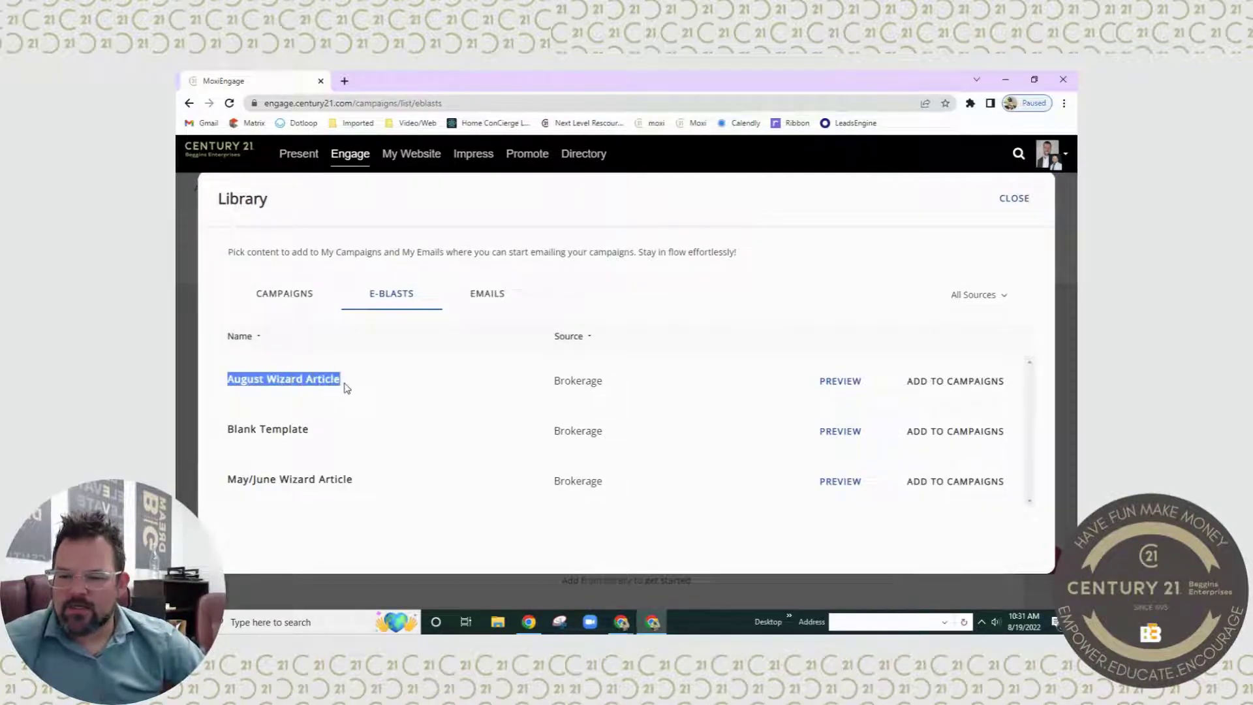
{"action": "left_click", "coordinate": [929, 385]}
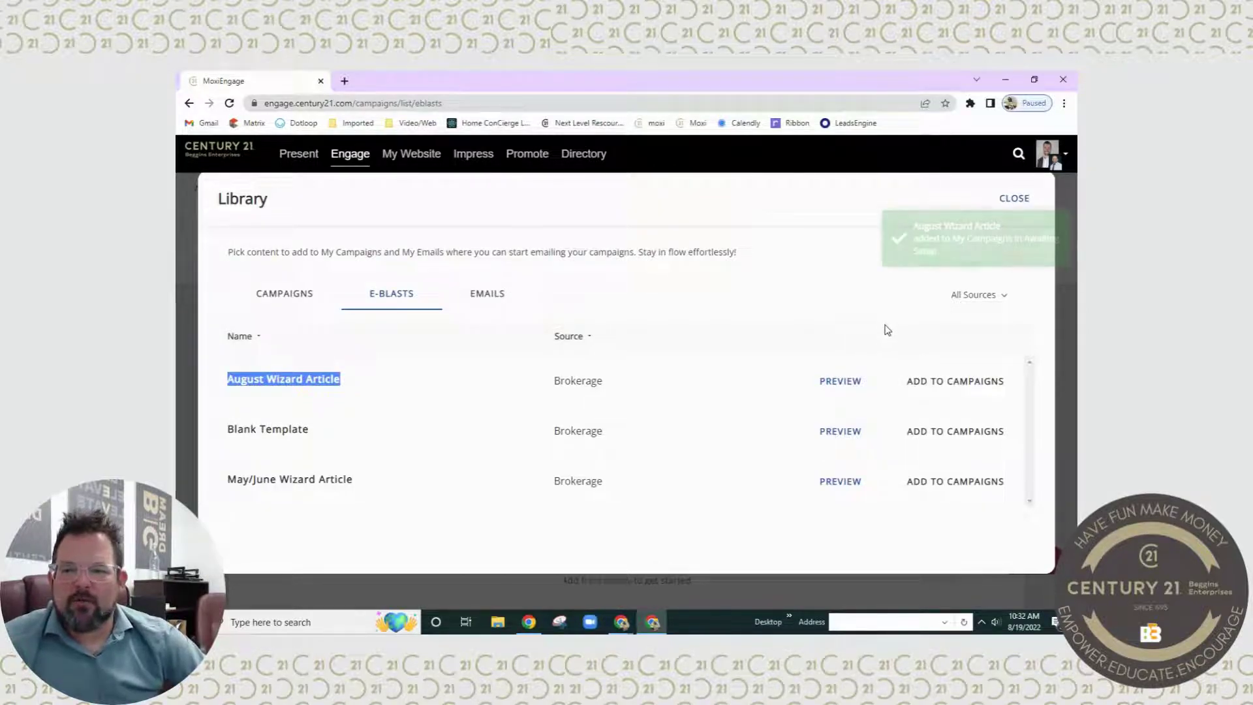
Close the Library, filter to Awaiting Set Up, and open August Wizard Article's setup page.
{"action": "left_click", "coordinate": [1013, 199]}
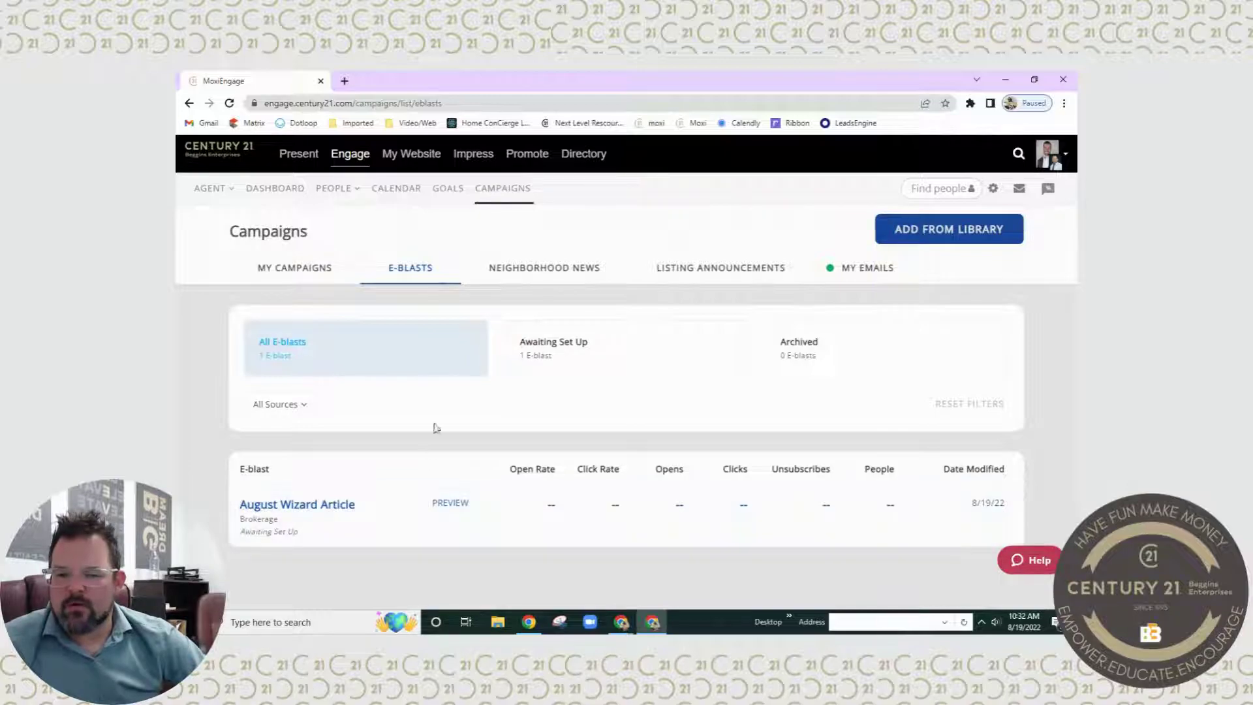
{"action": "left_click", "coordinate": [565, 345]}
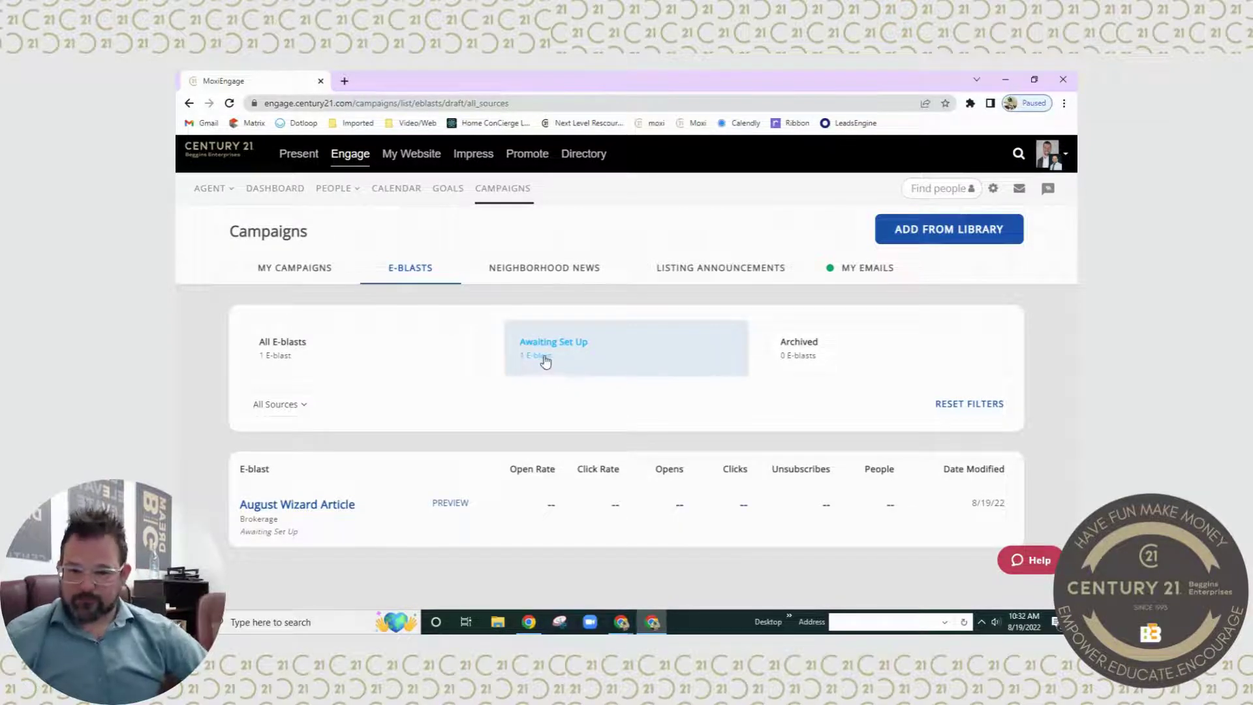
{"action": "left_click", "coordinate": [304, 511]}
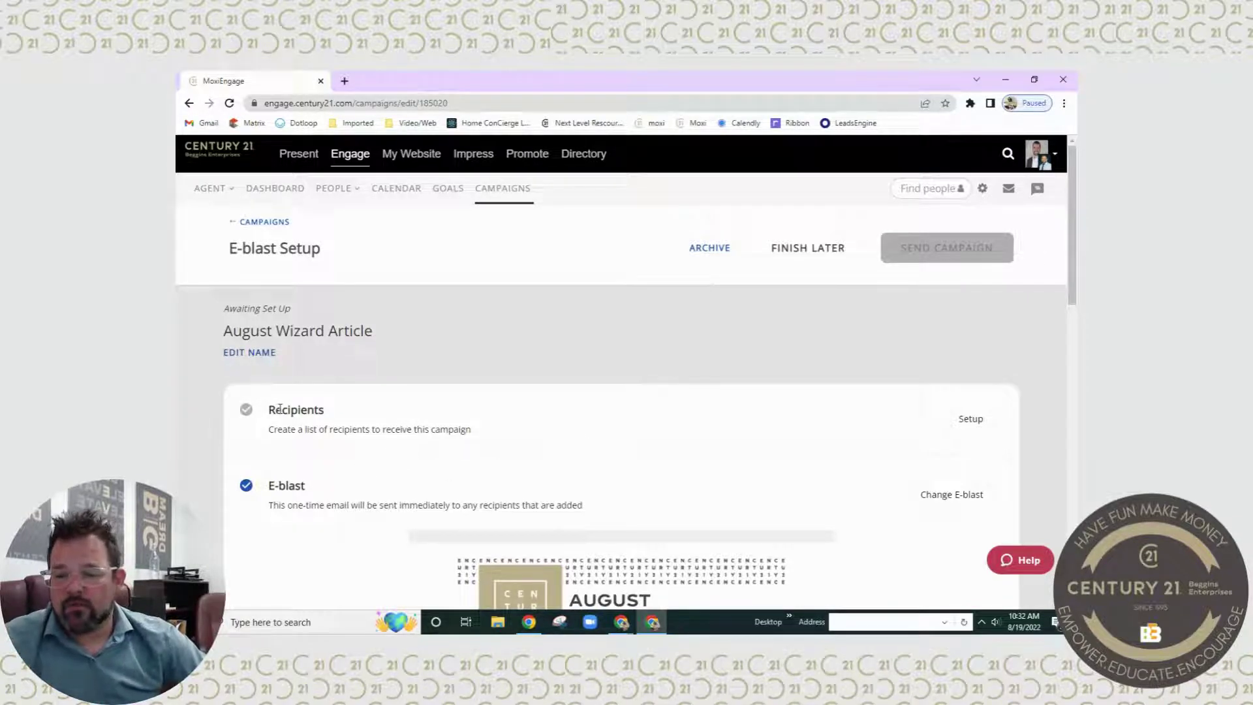
Start the Recipients setup and bring up the Add recipients panel.
{"action": "left_click_drag", "start_coordinate": [268, 410], "coordinate": [311, 405]}
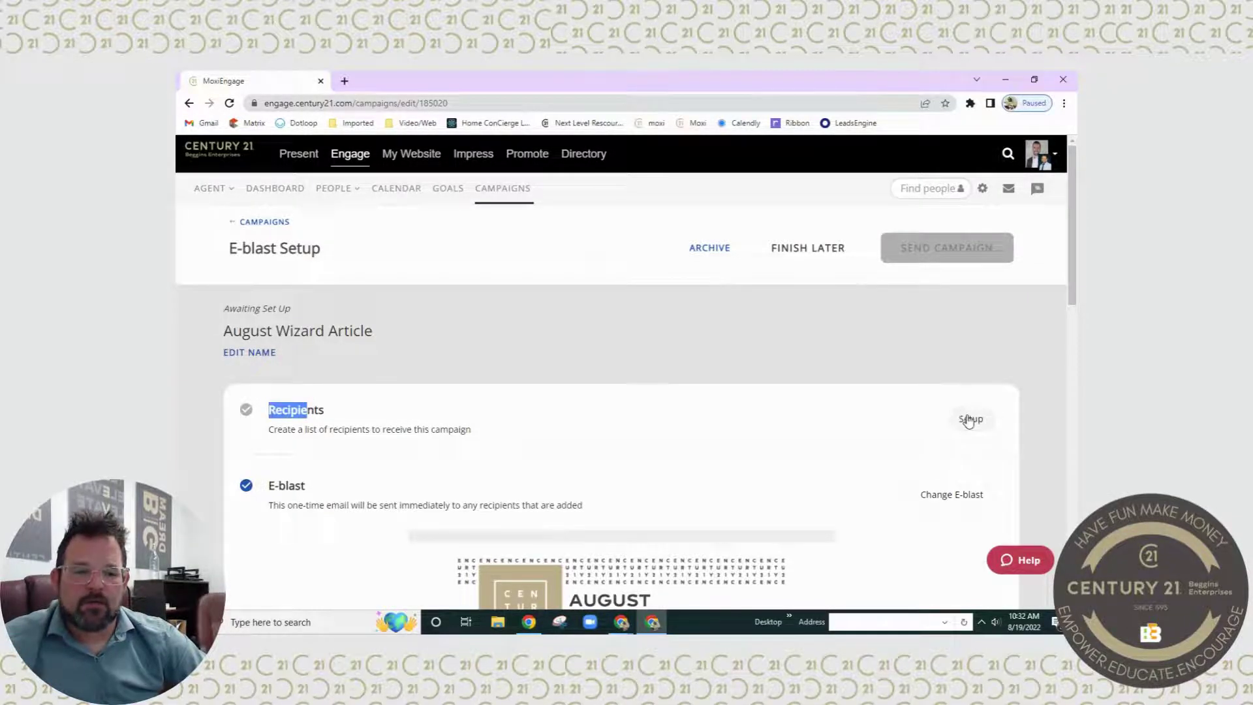
{"action": "left_click", "coordinate": [970, 418]}
{"action": "scroll", "coordinate": [699, 432], "scroll_direction": "down", "scroll_amount": 2}
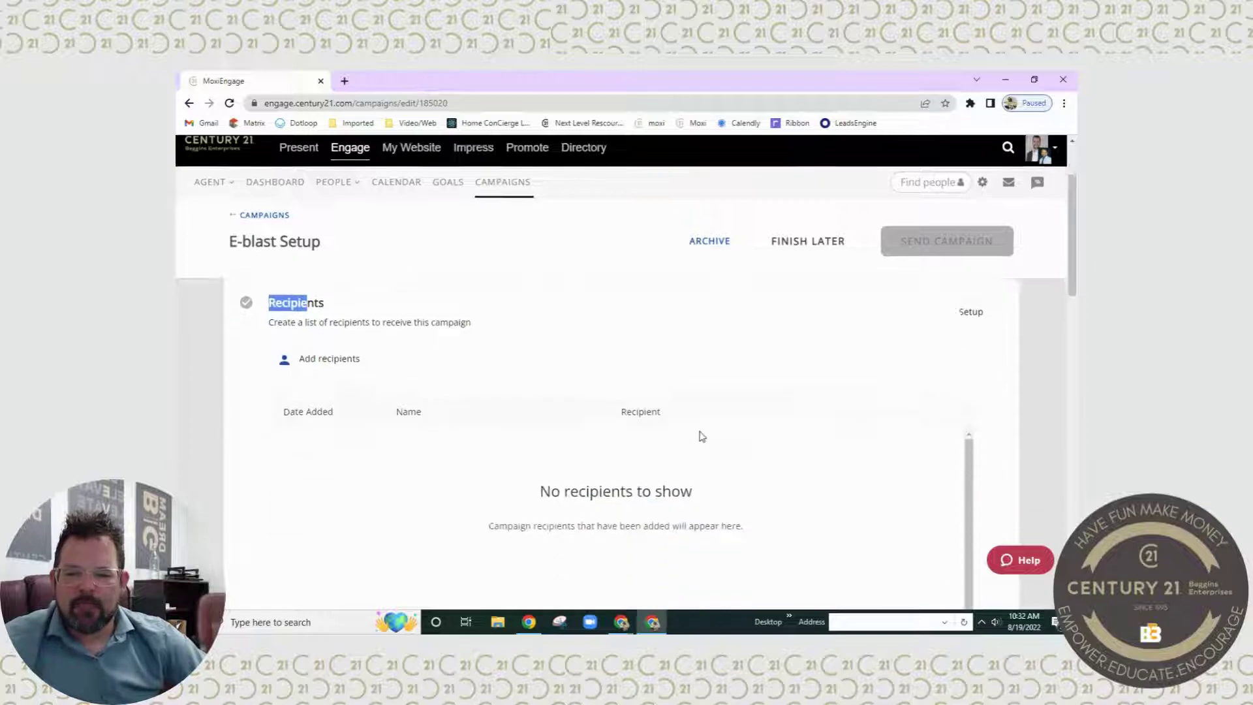
{"action": "left_click_drag", "start_coordinate": [385, 432], "coordinate": [473, 431]}
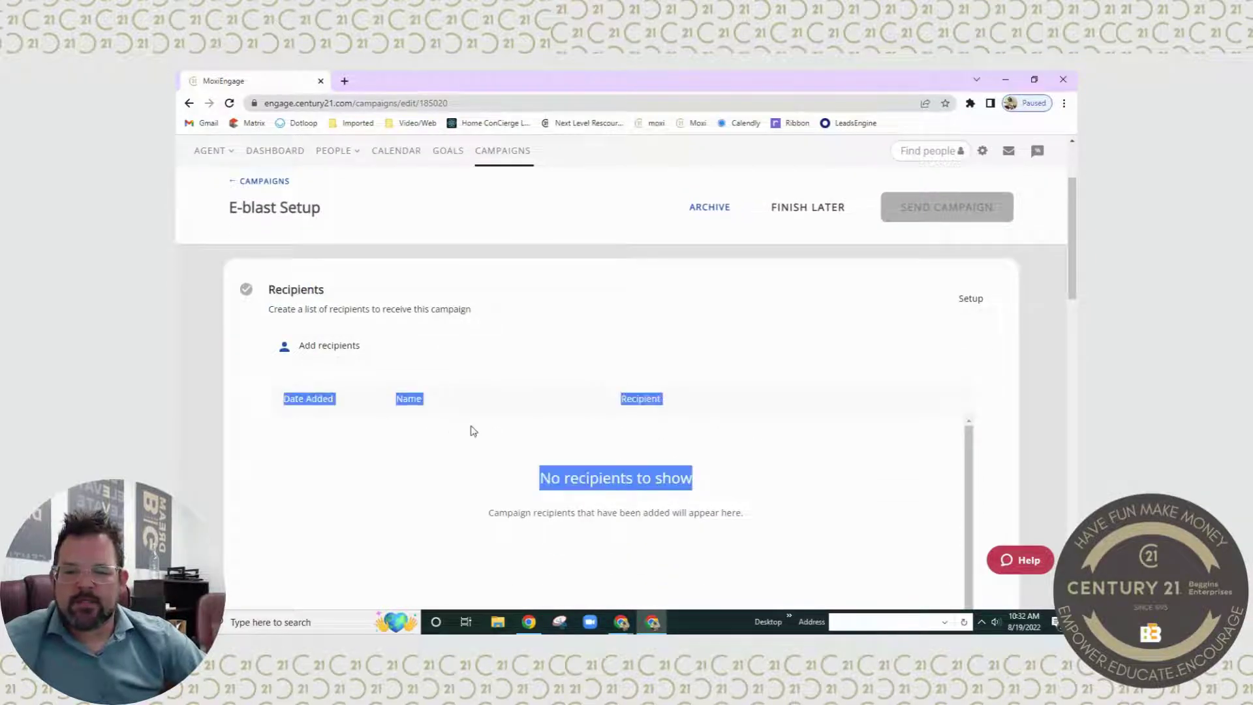
{"action": "left_click", "coordinate": [325, 348]}
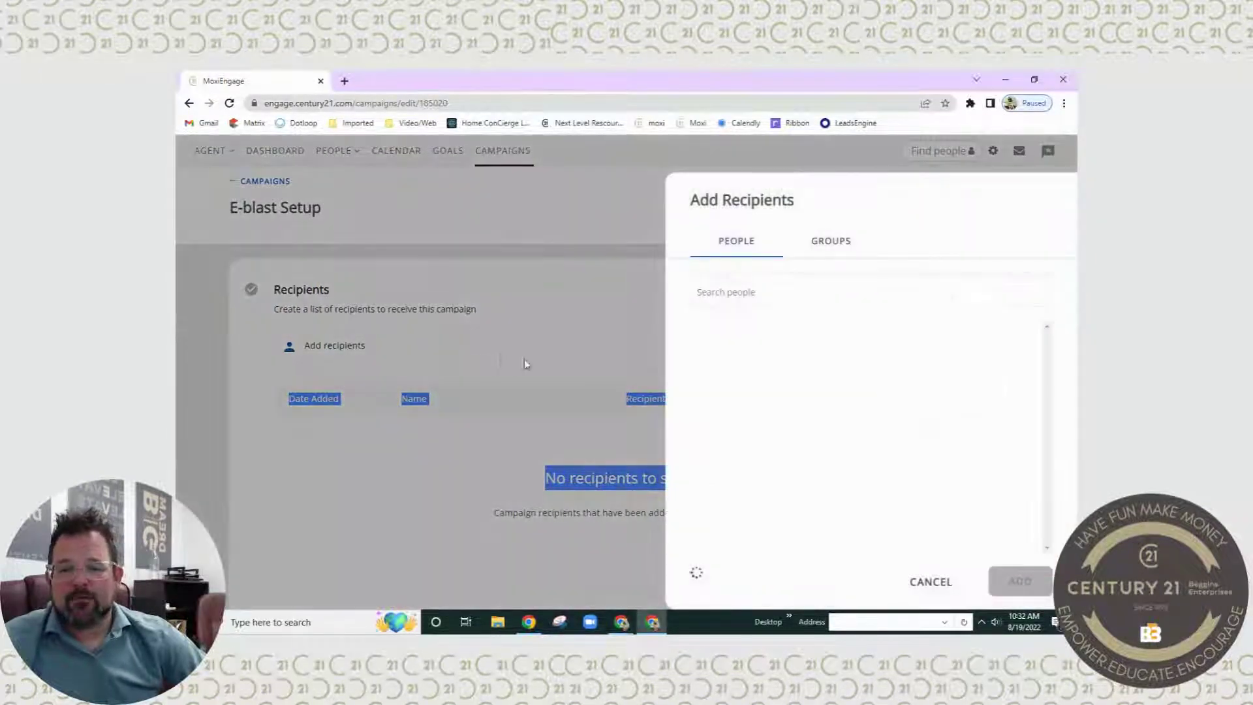
{"action": "scroll", "coordinate": [912, 409], "scroll_direction": "down", "scroll_amount": 1}
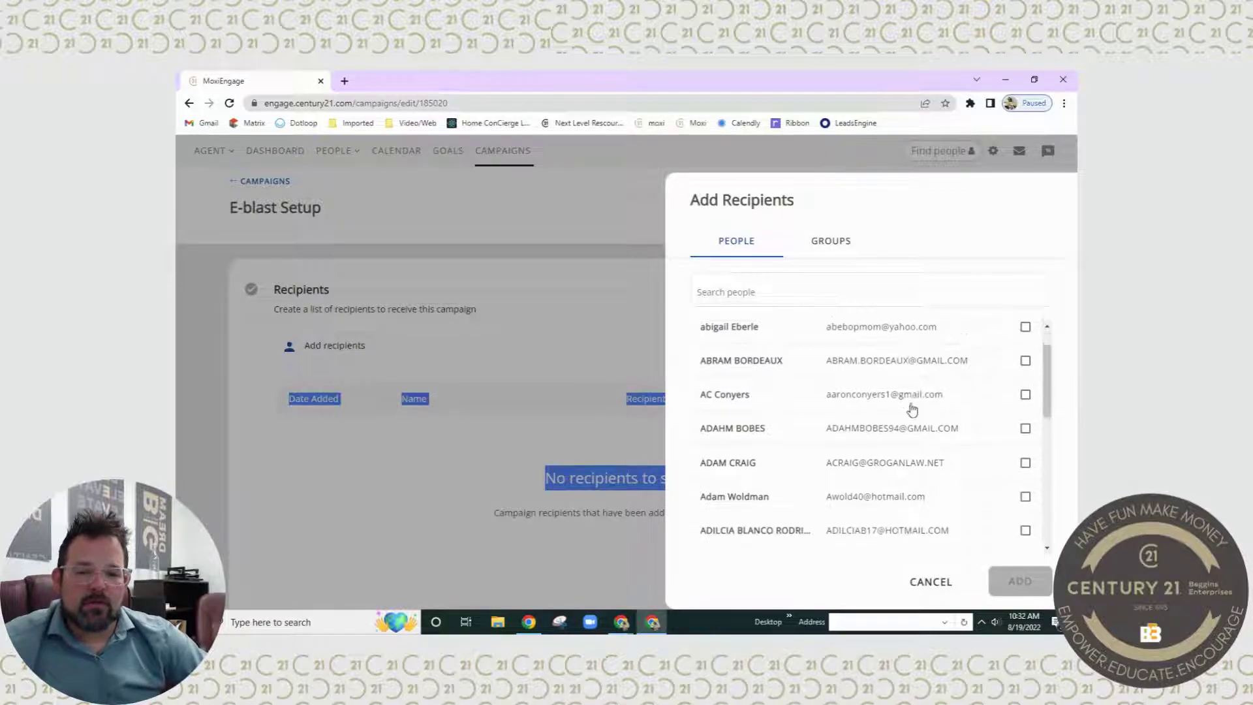
{"action": "scroll", "coordinate": [912, 409], "scroll_direction": "down", "scroll_amount": 6}
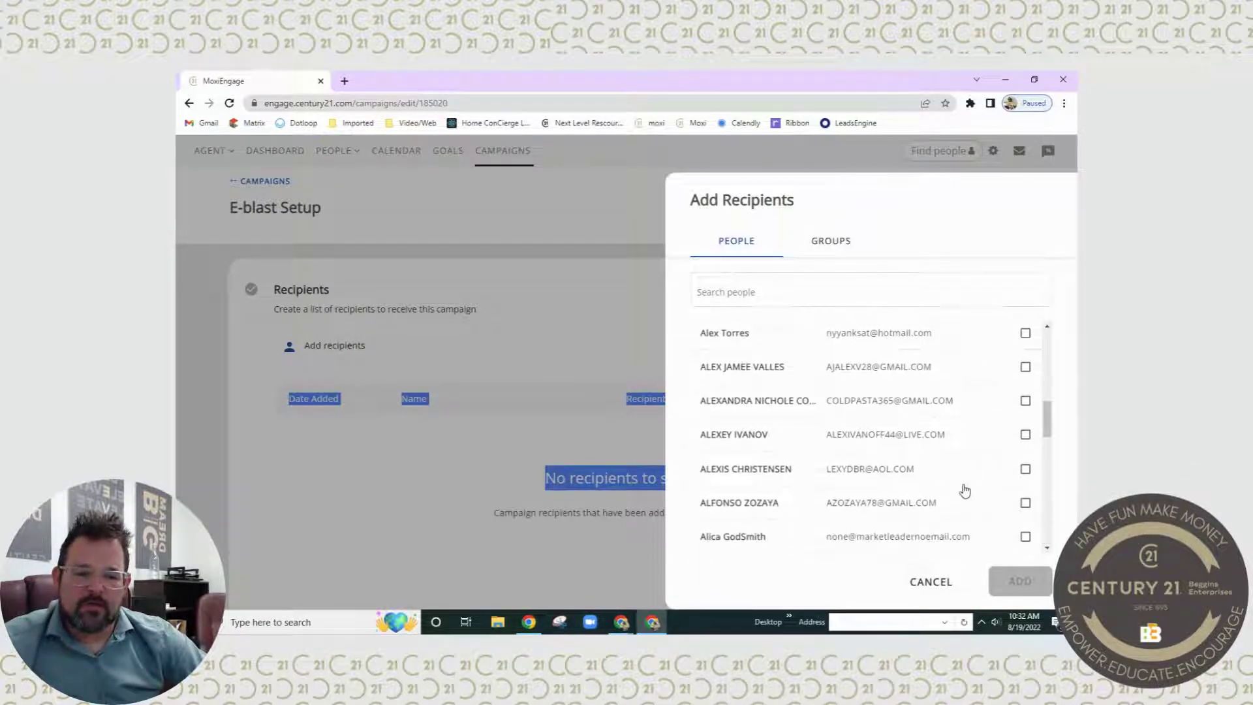
{"action": "scroll", "coordinate": [966, 491], "scroll_direction": "up", "scroll_amount": 7}
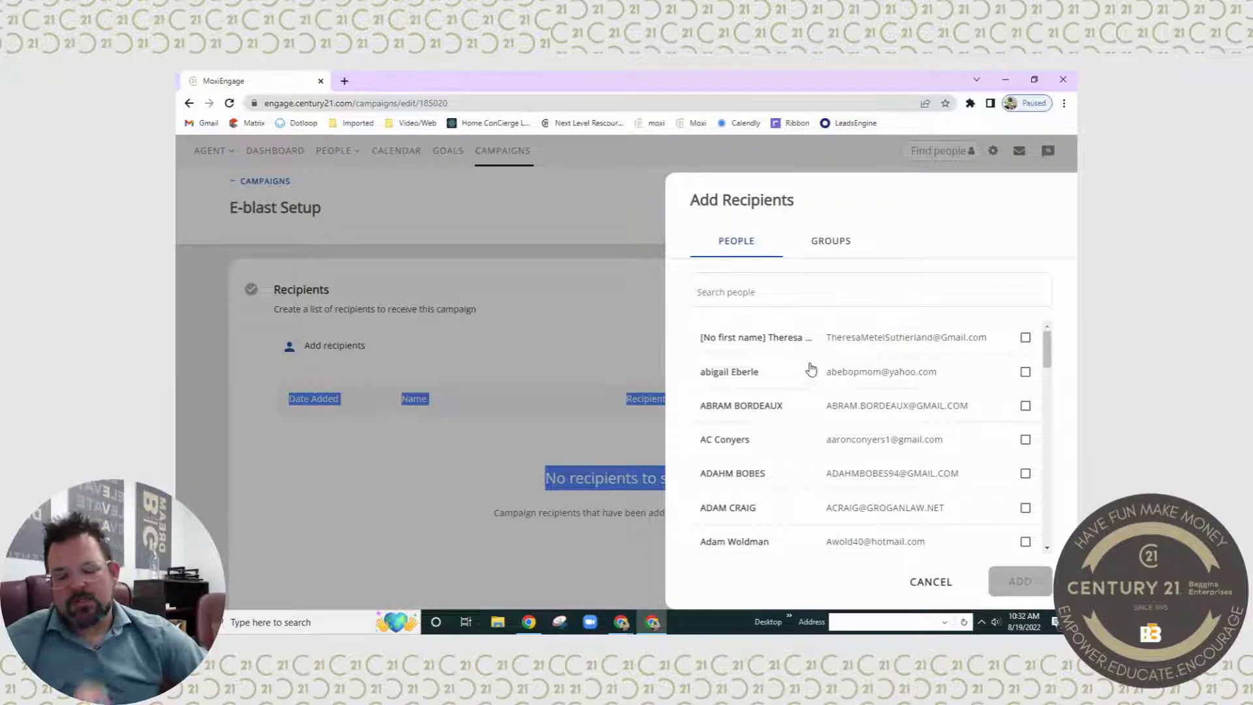
Add the five-contact SOLD group as the e-blast's recipients.
{"action": "left_click", "coordinate": [832, 246]}
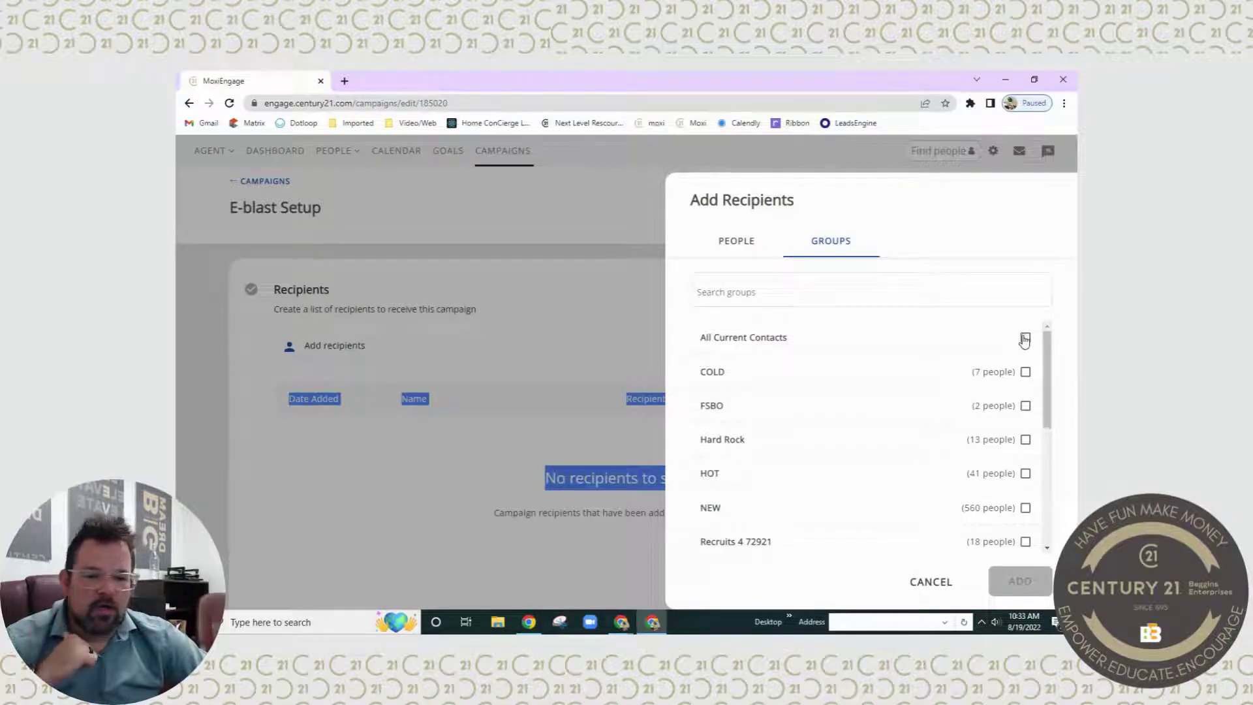
{"action": "scroll", "coordinate": [804, 383], "scroll_direction": "down", "scroll_amount": 4}
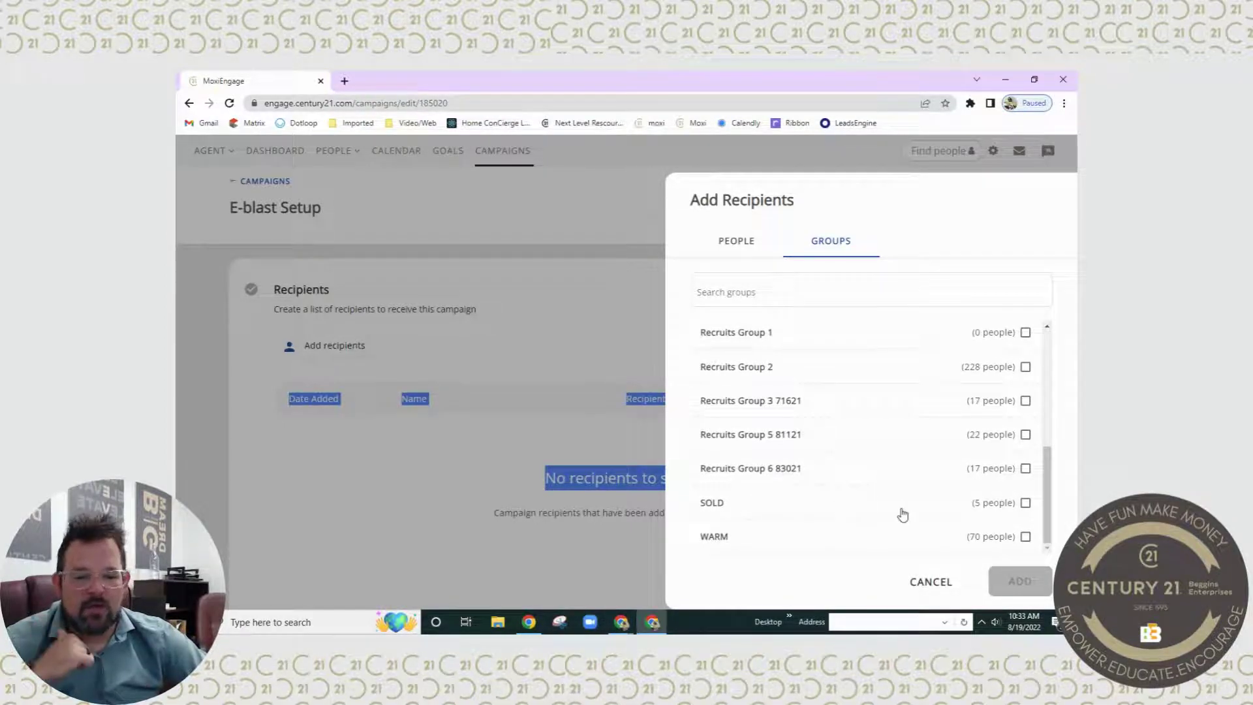
{"action": "scroll", "coordinate": [945, 482], "scroll_direction": "up", "scroll_amount": 5}
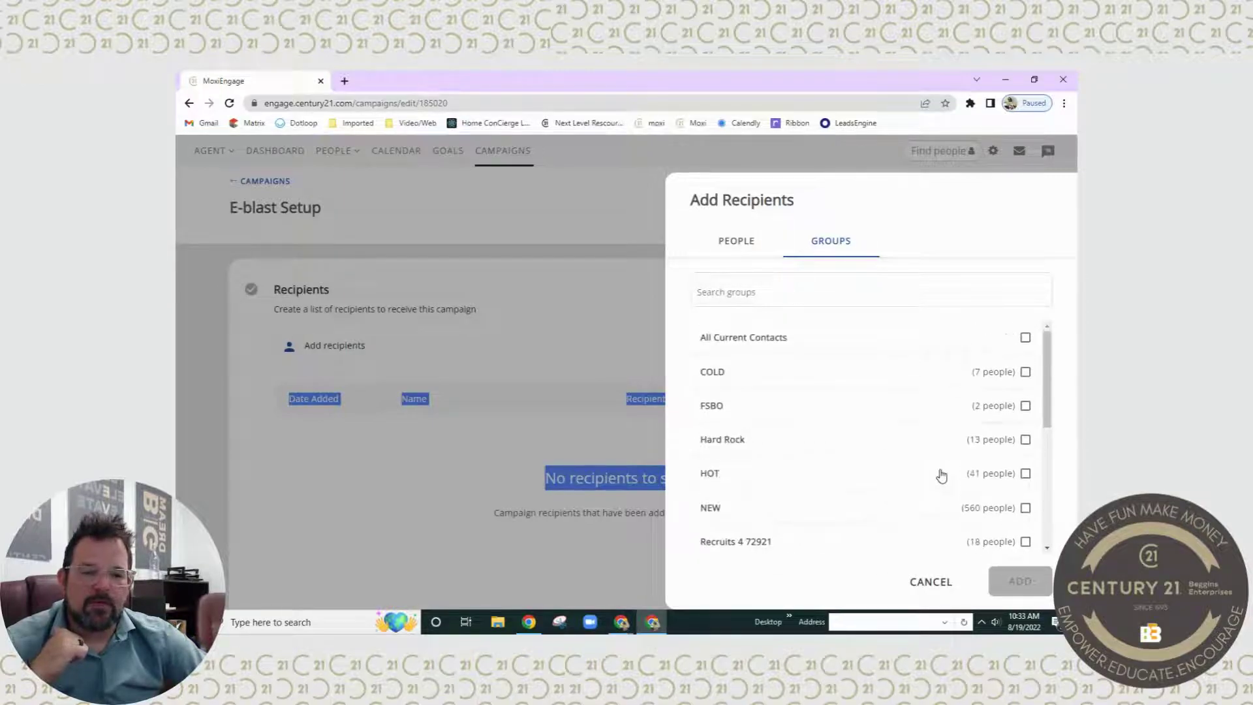
{"action": "scroll", "coordinate": [933, 465], "scroll_direction": "down", "scroll_amount": 5}
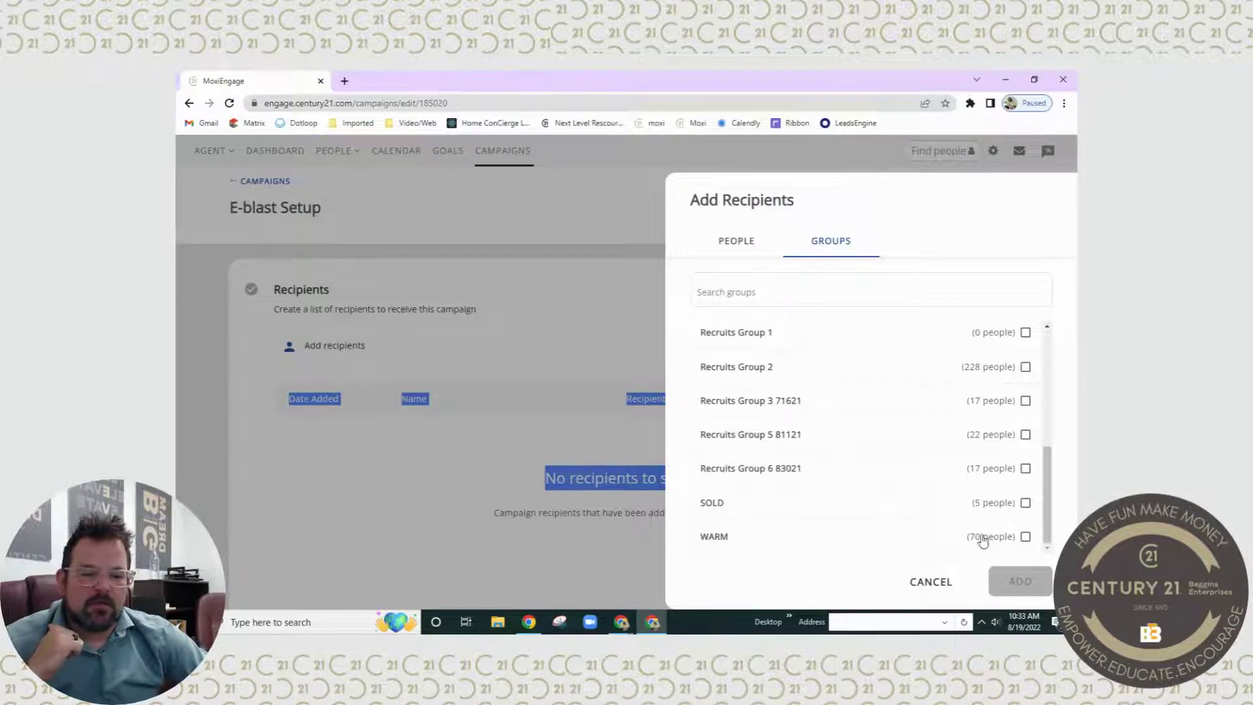
{"action": "left_click", "coordinate": [1026, 502]}
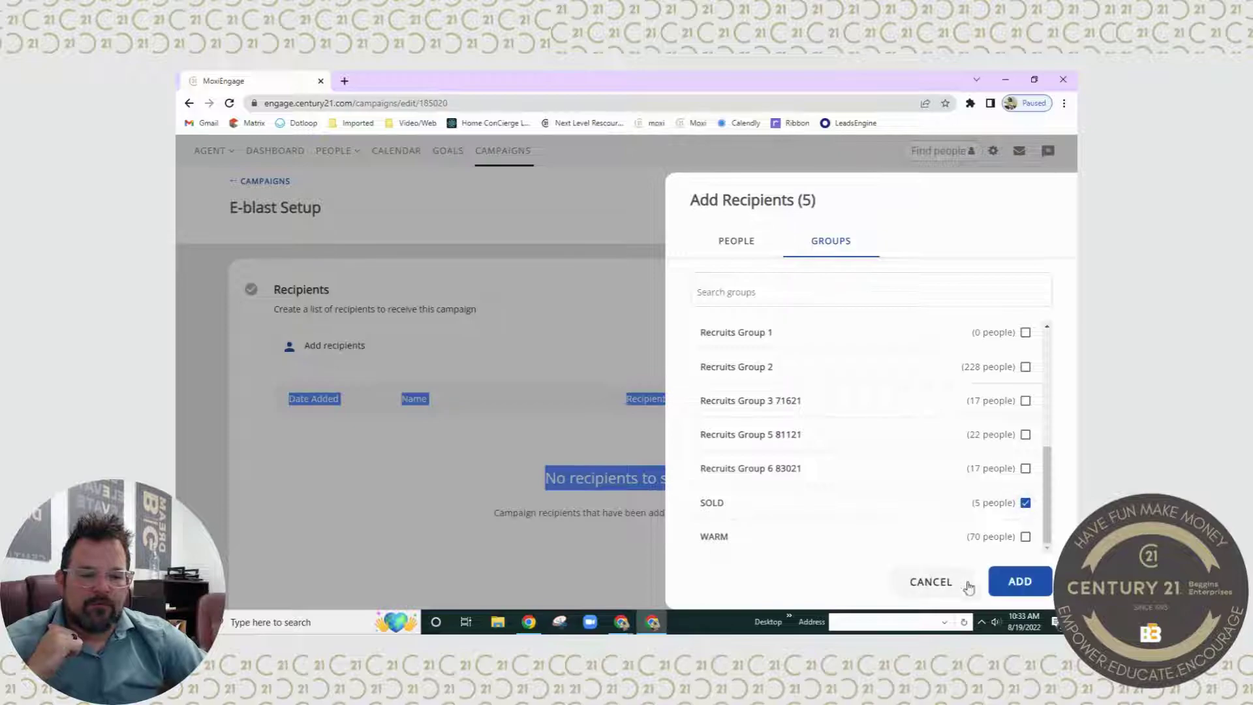
{"action": "left_click", "coordinate": [1019, 582]}
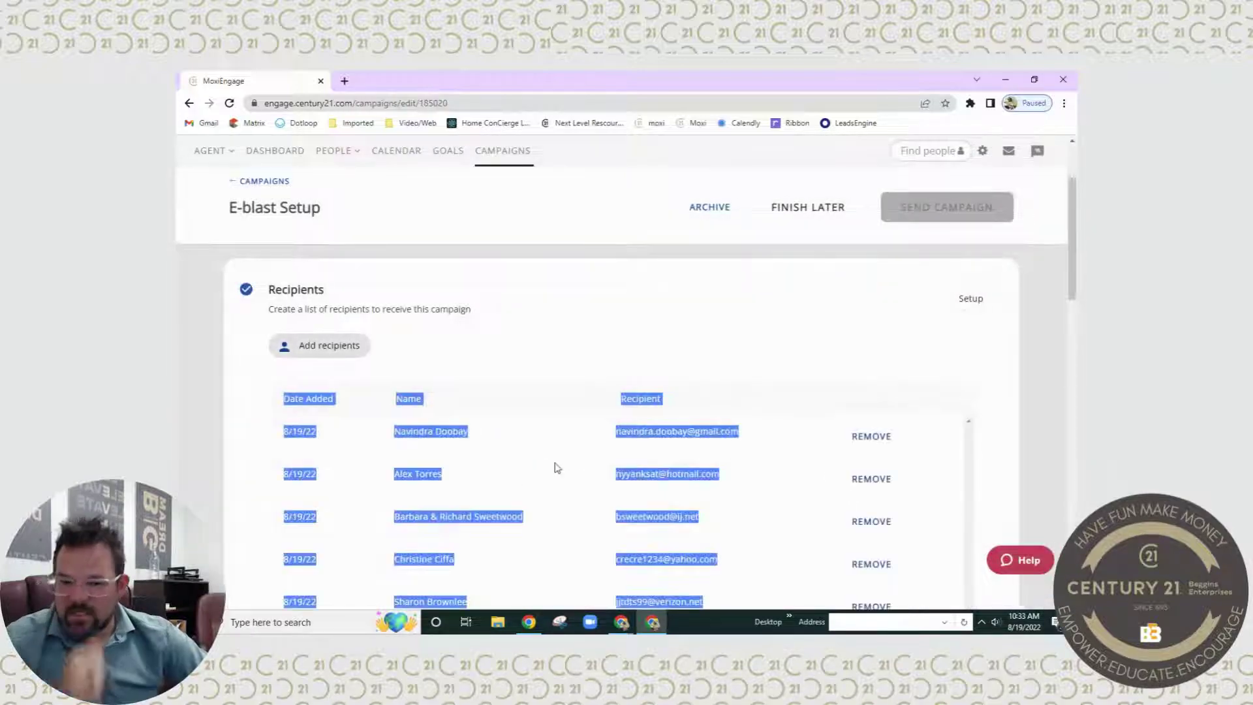
{"action": "scroll", "coordinate": [700, 424], "scroll_direction": "down", "scroll_amount": 3}
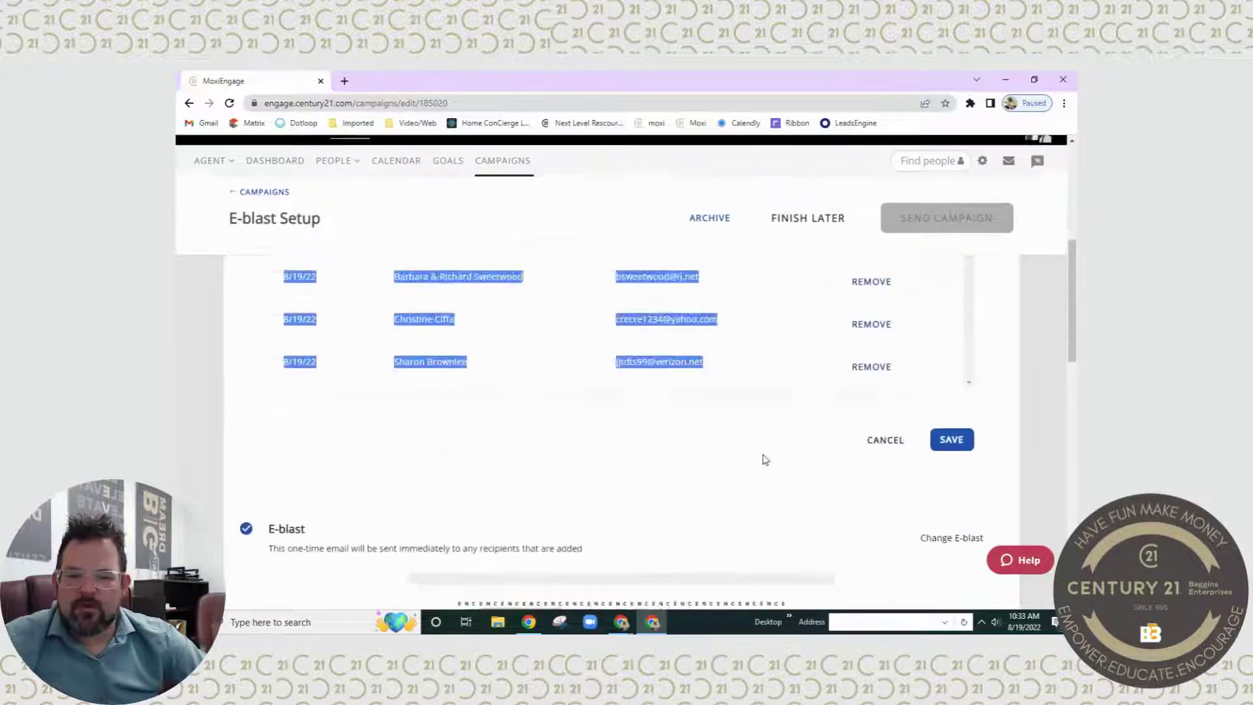
{"action": "scroll", "coordinate": [744, 503], "scroll_direction": "down", "scroll_amount": 1}
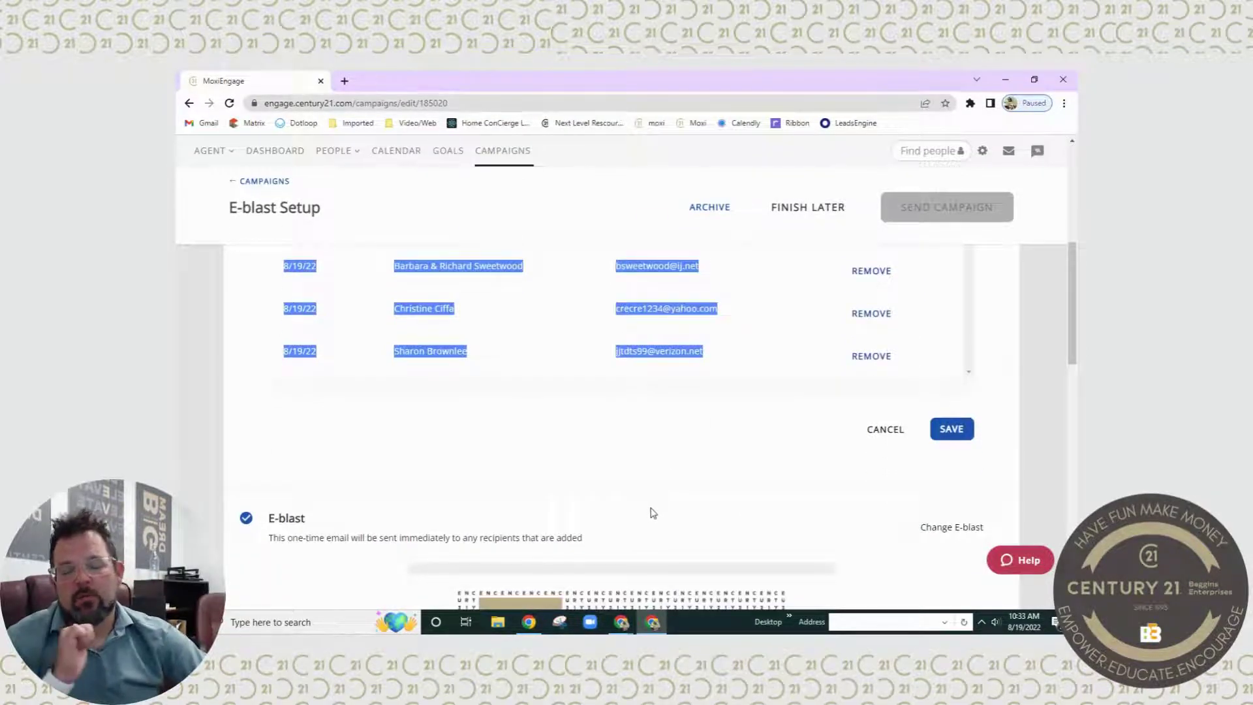
{"action": "scroll", "coordinate": [652, 513], "scroll_direction": "down", "scroll_amount": 1}
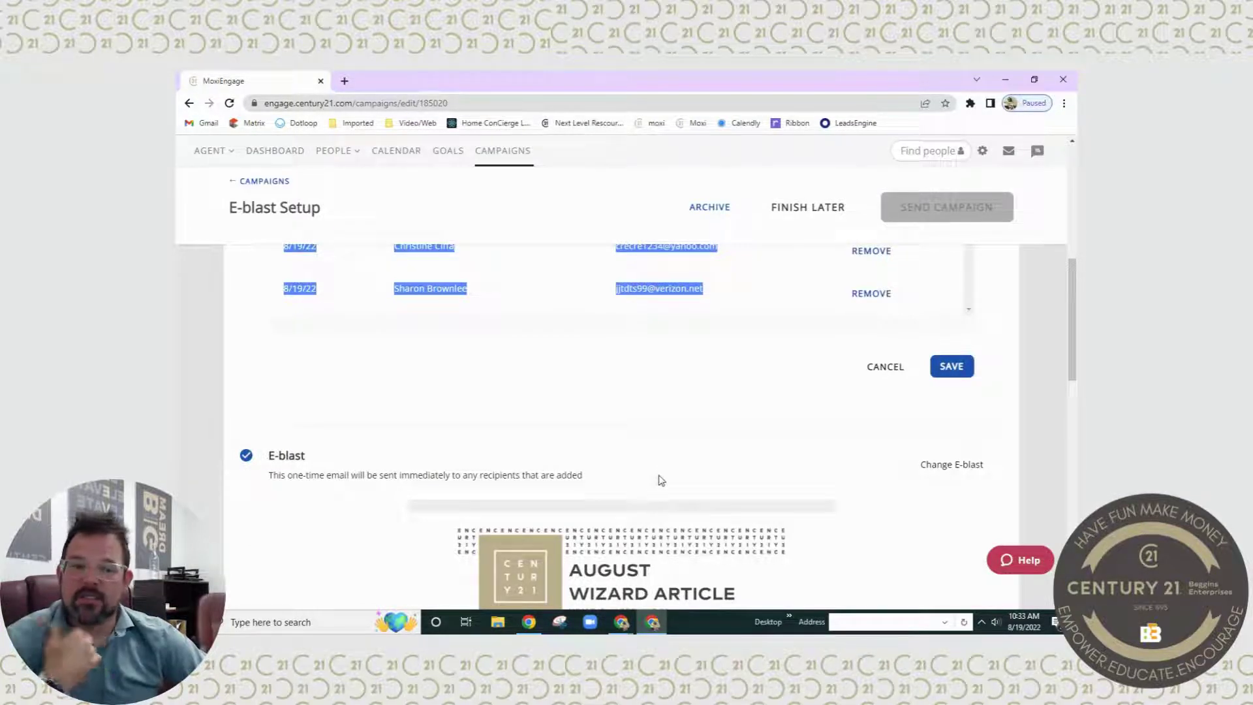
{"action": "scroll", "coordinate": [802, 367], "scroll_direction": "up", "scroll_amount": 2}
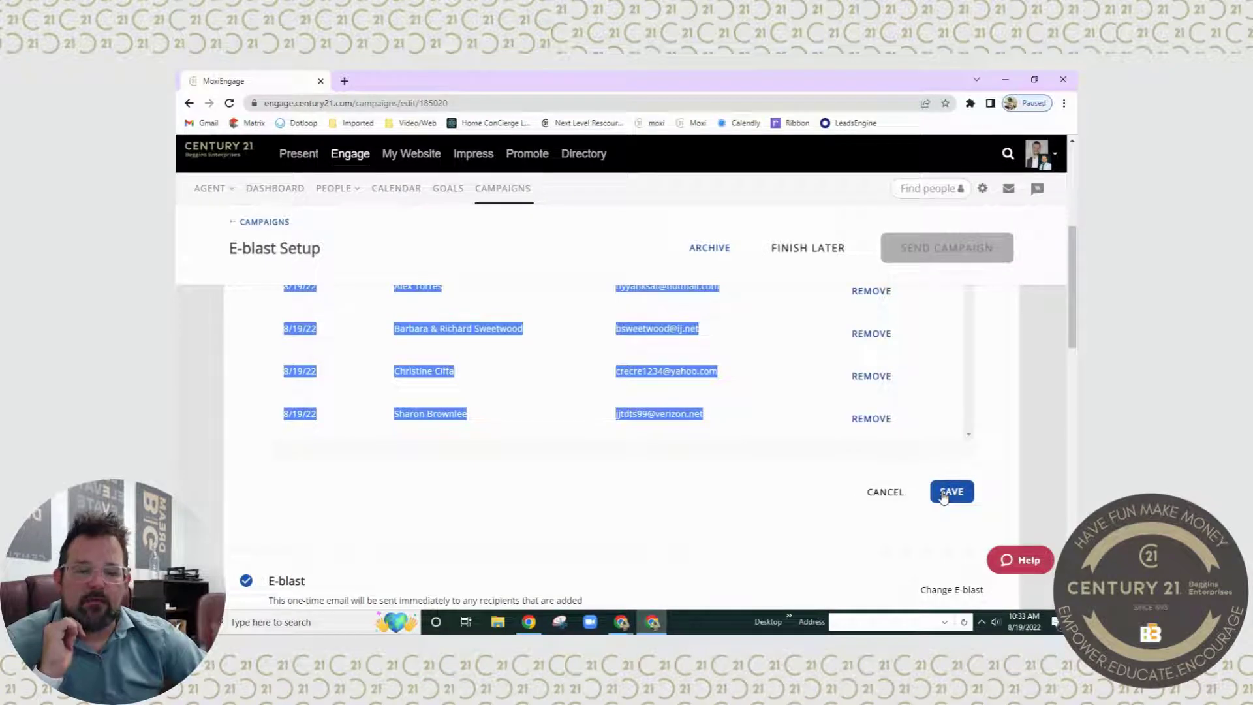
{"action": "scroll", "coordinate": [784, 480], "scroll_direction": "down", "scroll_amount": 4}
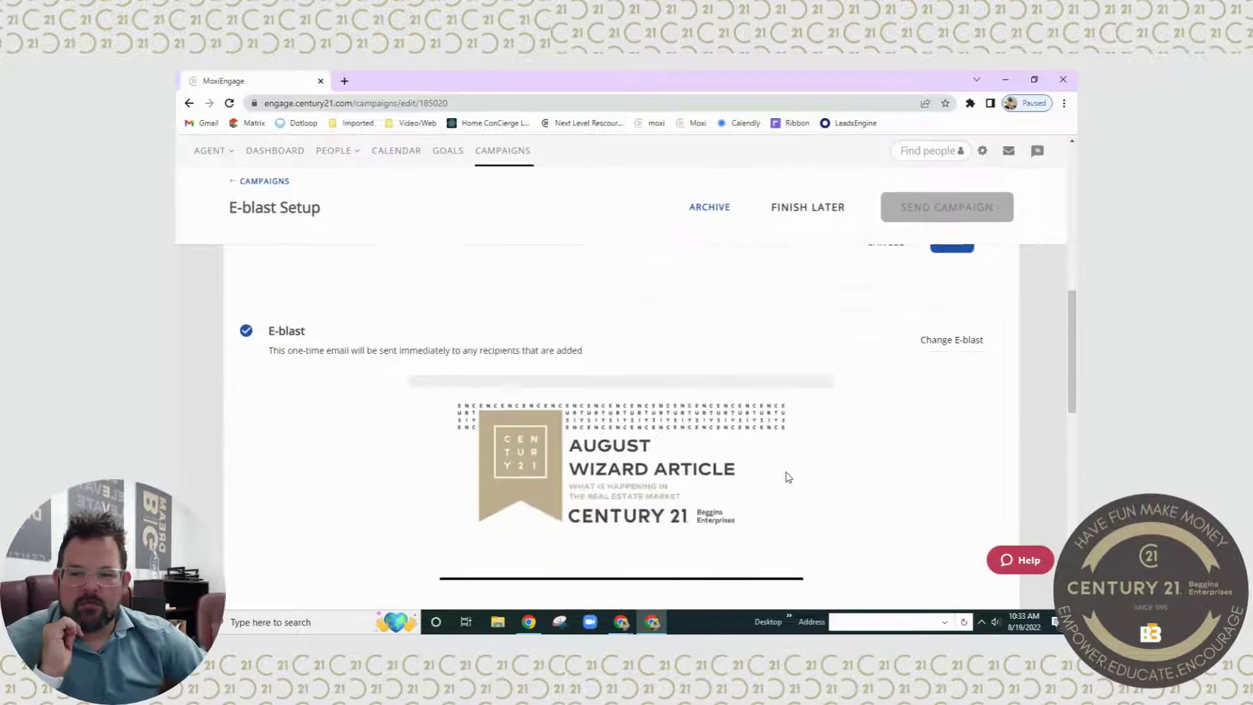
{"action": "left_click", "coordinate": [940, 341]}
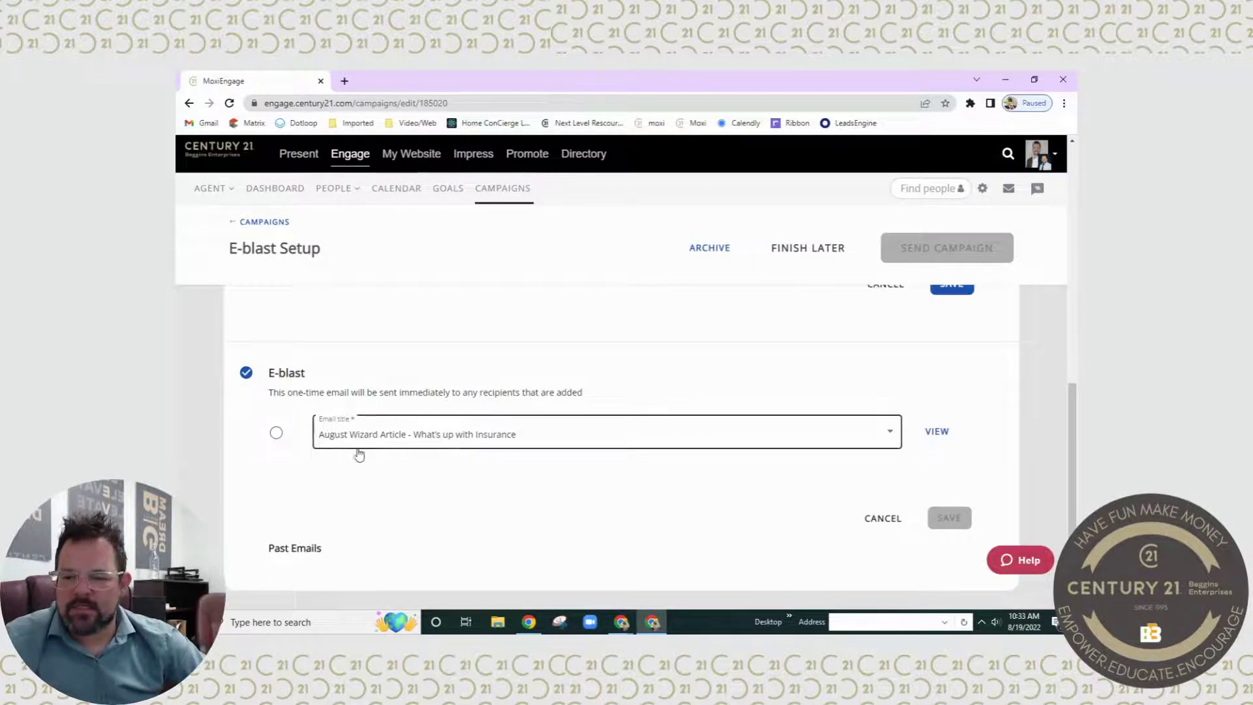
{"action": "left_click", "coordinate": [887, 436]}
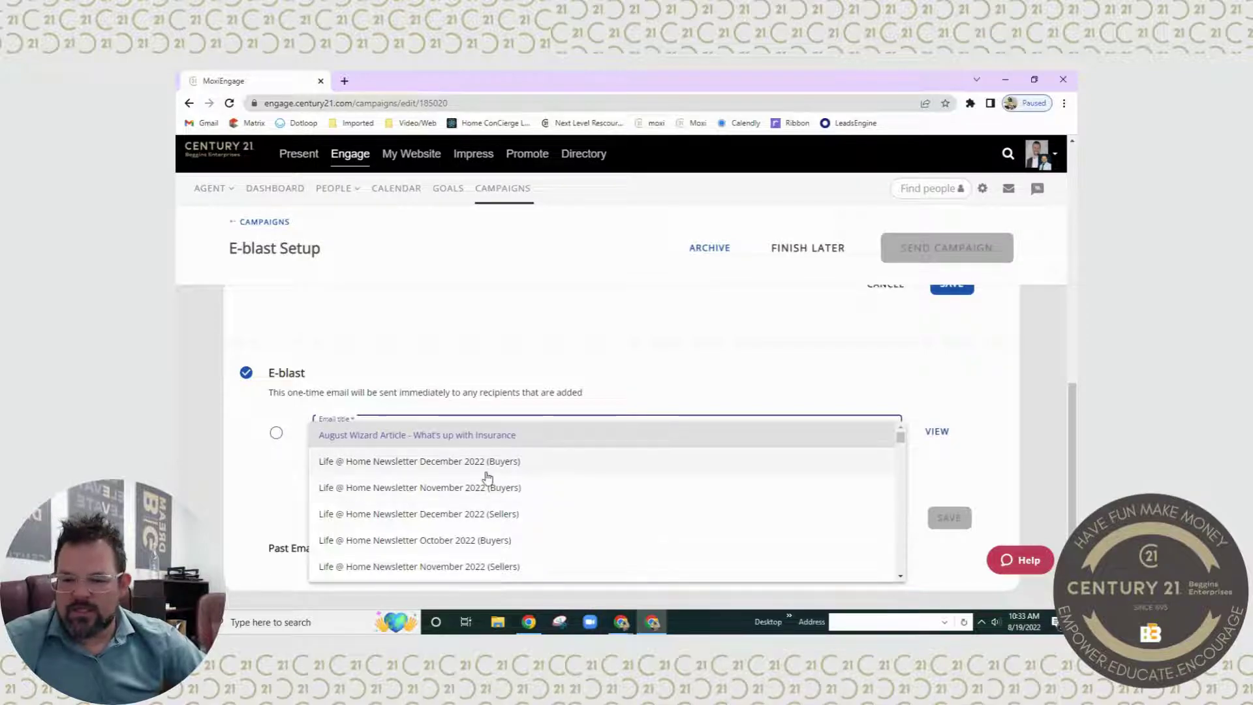
{"action": "scroll", "coordinate": [486, 489], "scroll_direction": "down", "scroll_amount": 5}
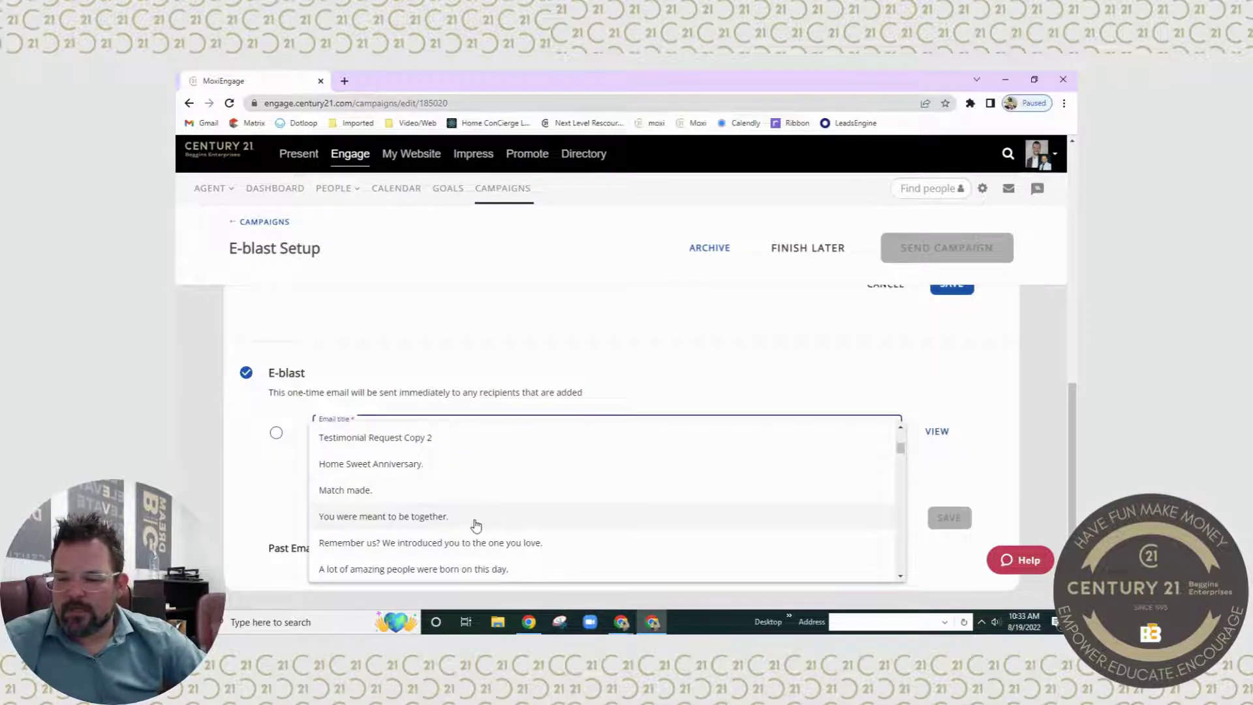
{"action": "scroll", "coordinate": [456, 525], "scroll_direction": "down", "scroll_amount": 5}
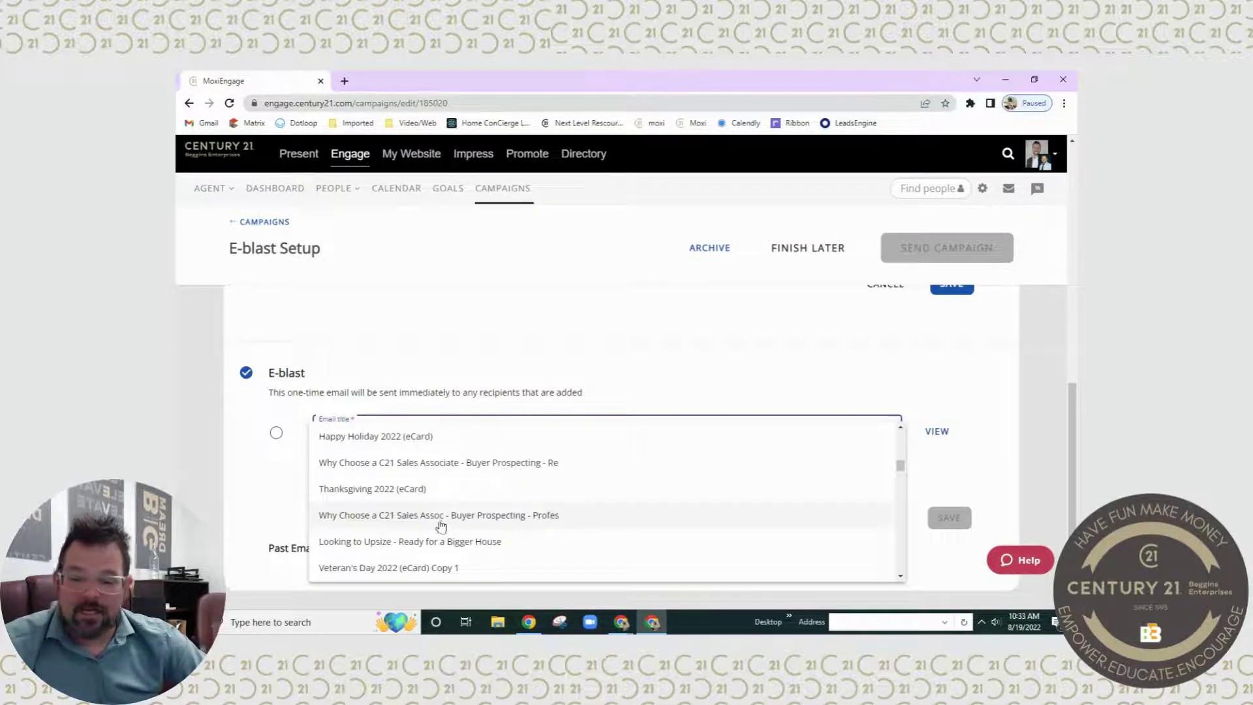
{"action": "scroll", "coordinate": [441, 525], "scroll_direction": "down", "scroll_amount": 5}
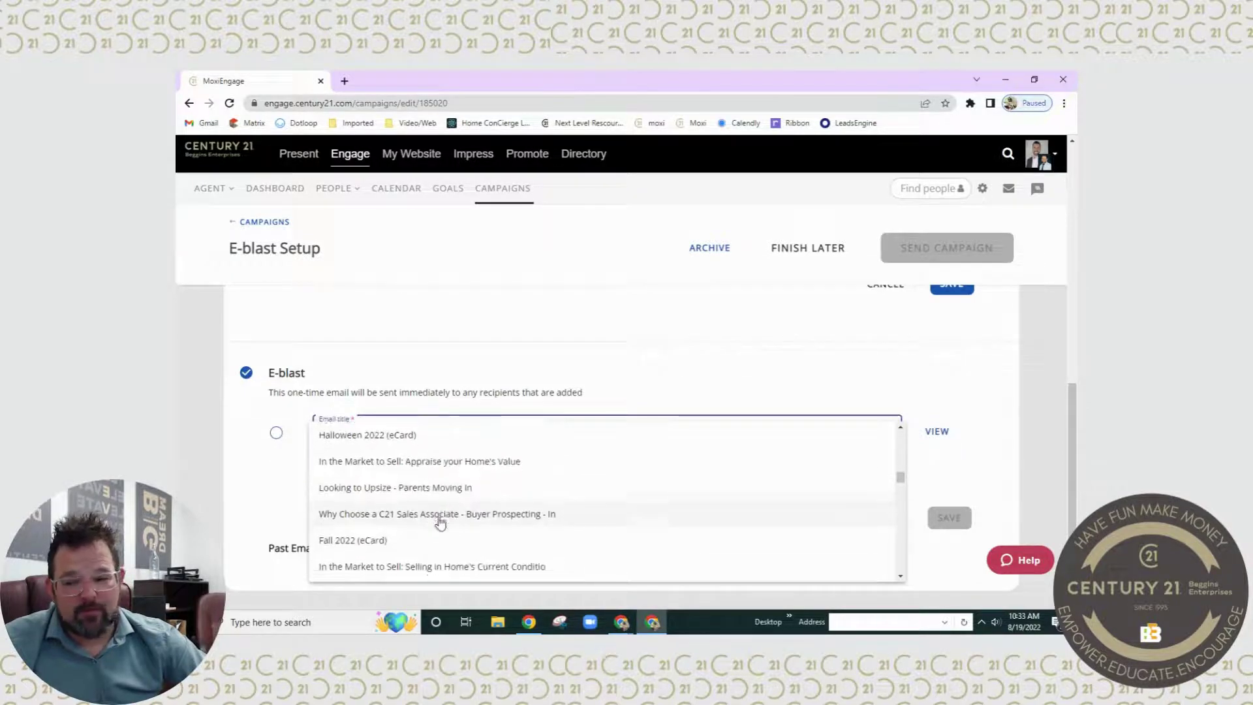
{"action": "scroll", "coordinate": [440, 522], "scroll_direction": "down", "scroll_amount": 5}
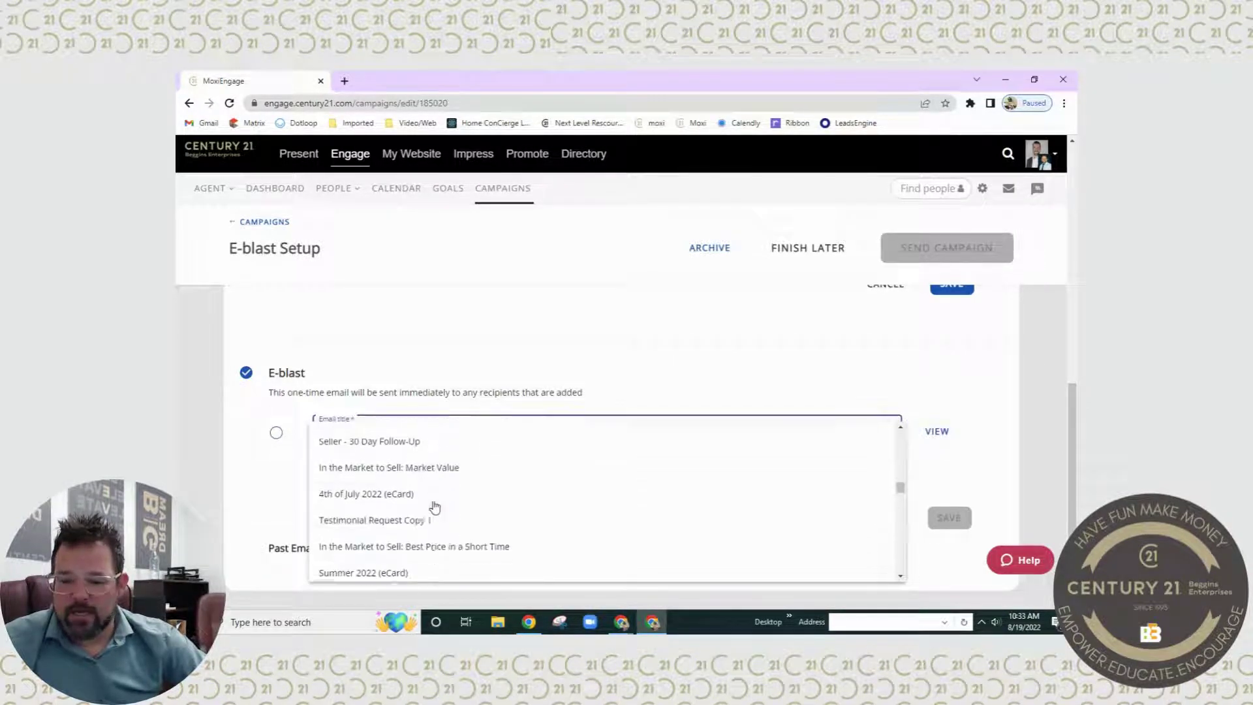
{"action": "scroll", "coordinate": [434, 507], "scroll_direction": "down", "scroll_amount": 5}
{"action": "scroll", "coordinate": [436, 543], "scroll_direction": "up", "scroll_amount": 4}
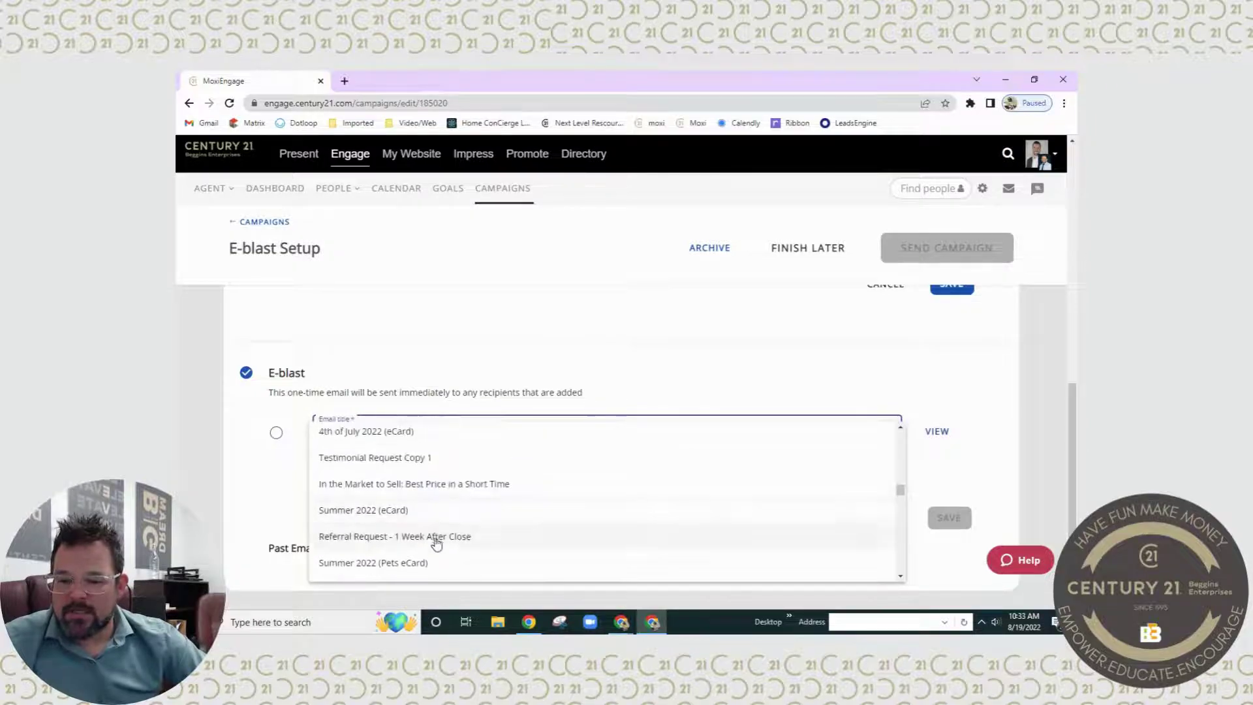
{"action": "scroll", "coordinate": [435, 537], "scroll_direction": "down", "scroll_amount": 6}
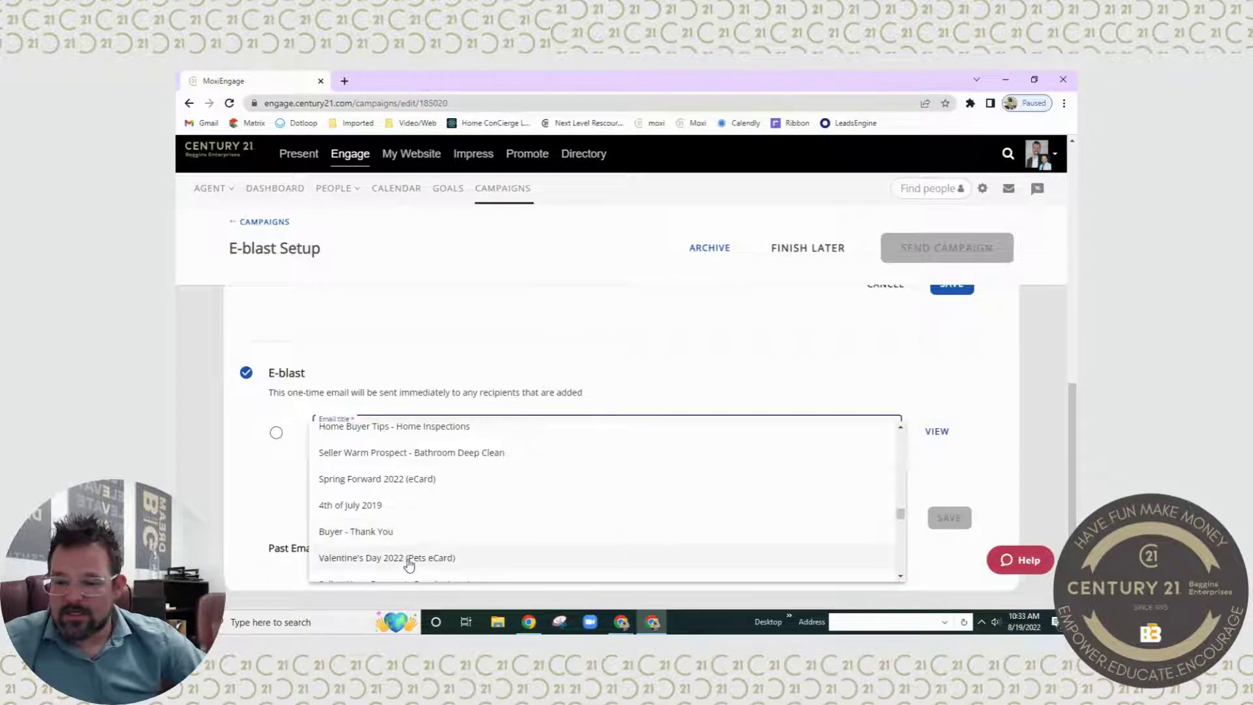
{"action": "scroll", "coordinate": [545, 499], "scroll_direction": "down", "scroll_amount": 5}
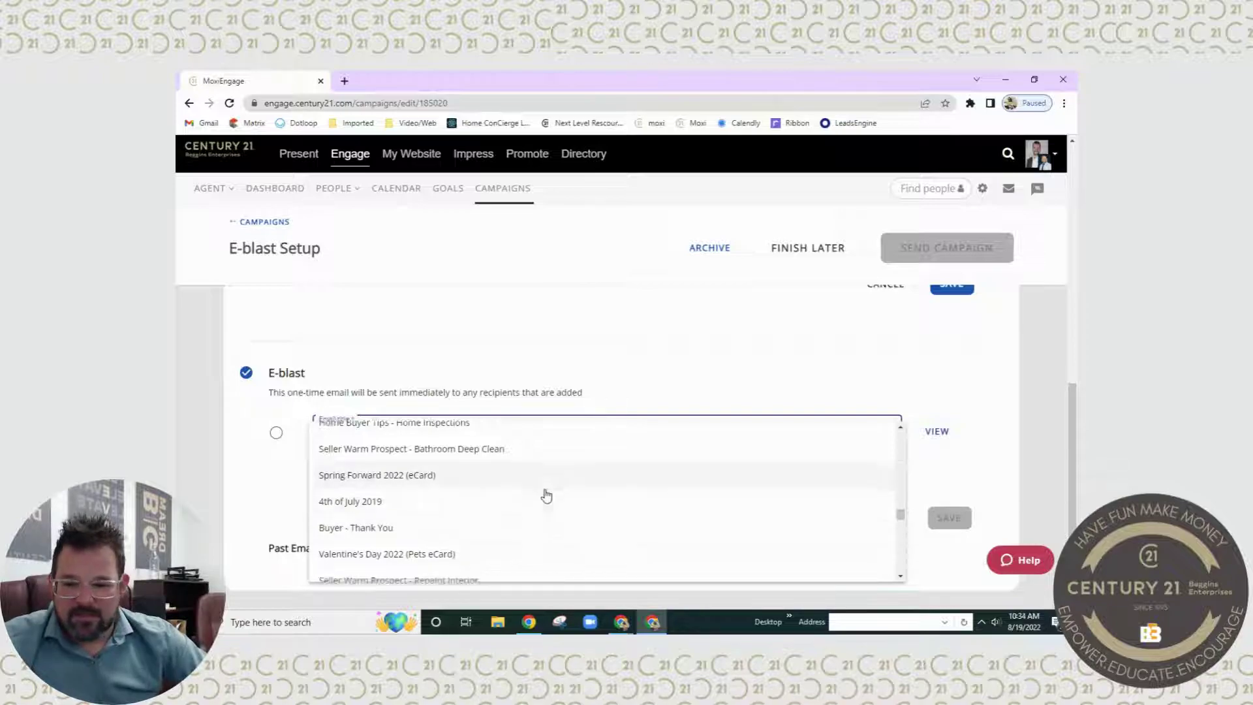
{"action": "scroll", "coordinate": [388, 507], "scroll_direction": "down", "scroll_amount": 5}
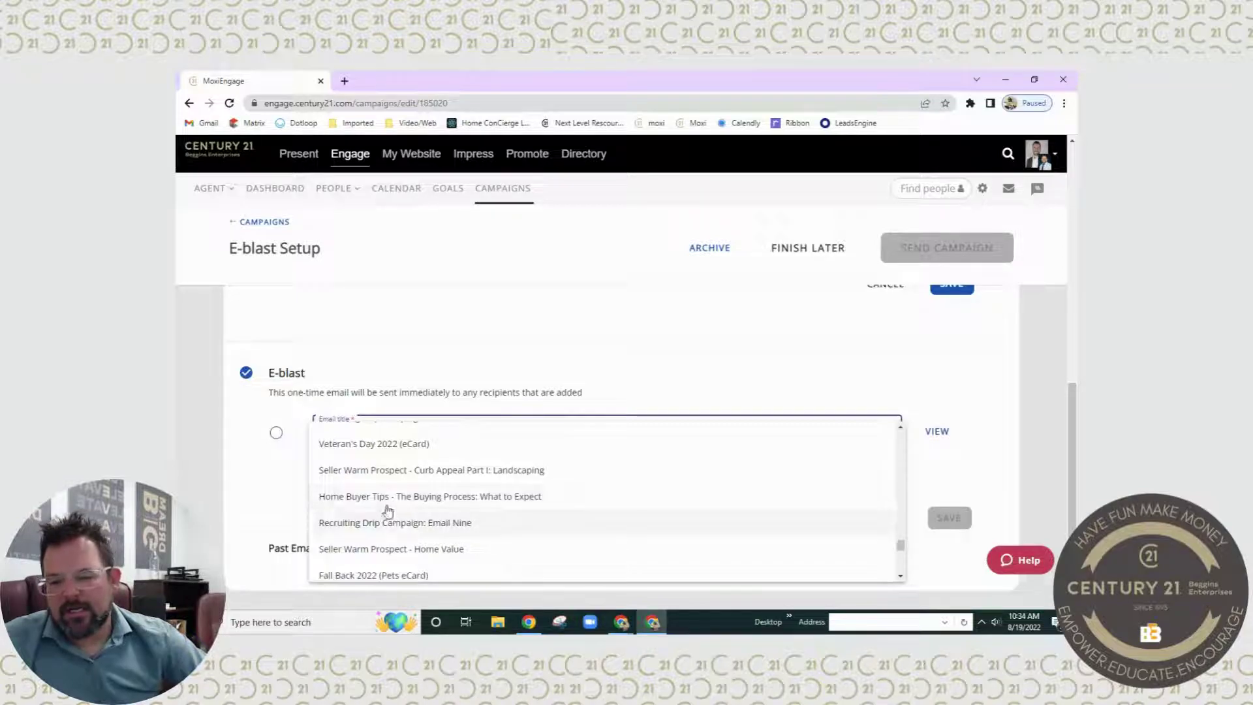
Choose 'August Wizard Article - What's up with Insurance' as the e-blast email.
{"action": "left_click", "coordinate": [726, 363]}
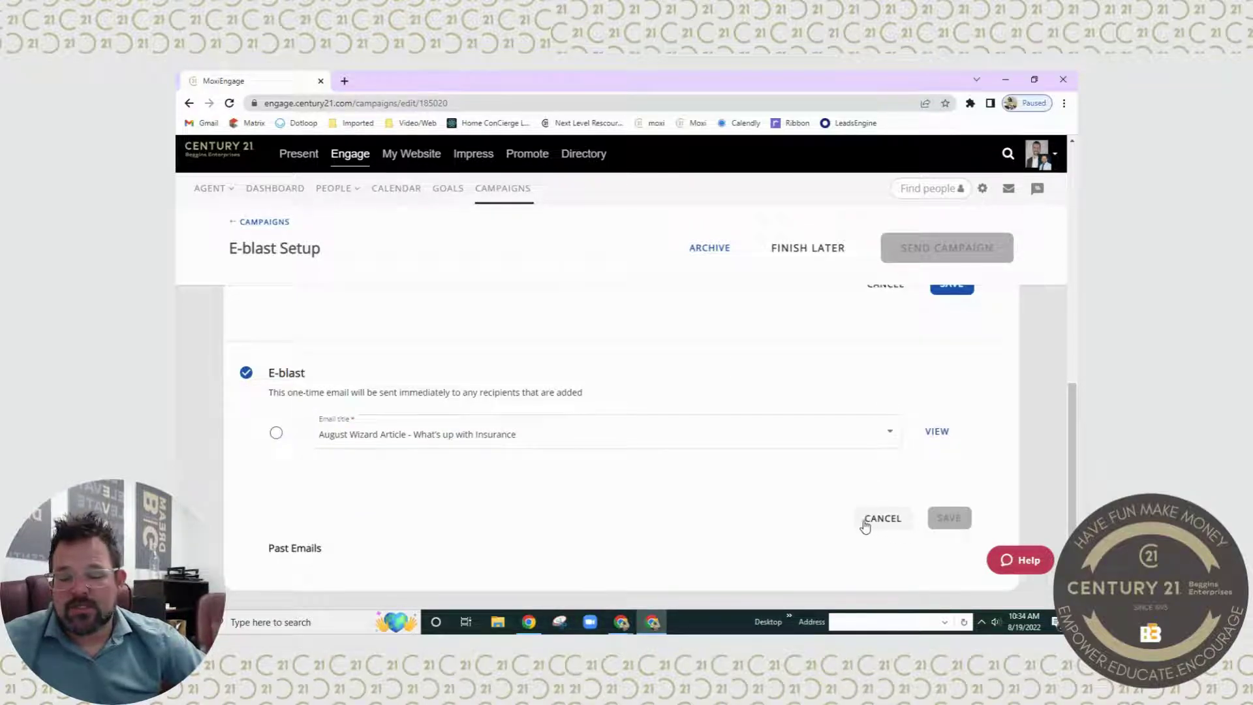
{"action": "scroll", "coordinate": [854, 522], "scroll_direction": "up", "scroll_amount": 10}
{"action": "scroll", "coordinate": [672, 461], "scroll_direction": "down", "scroll_amount": 10}
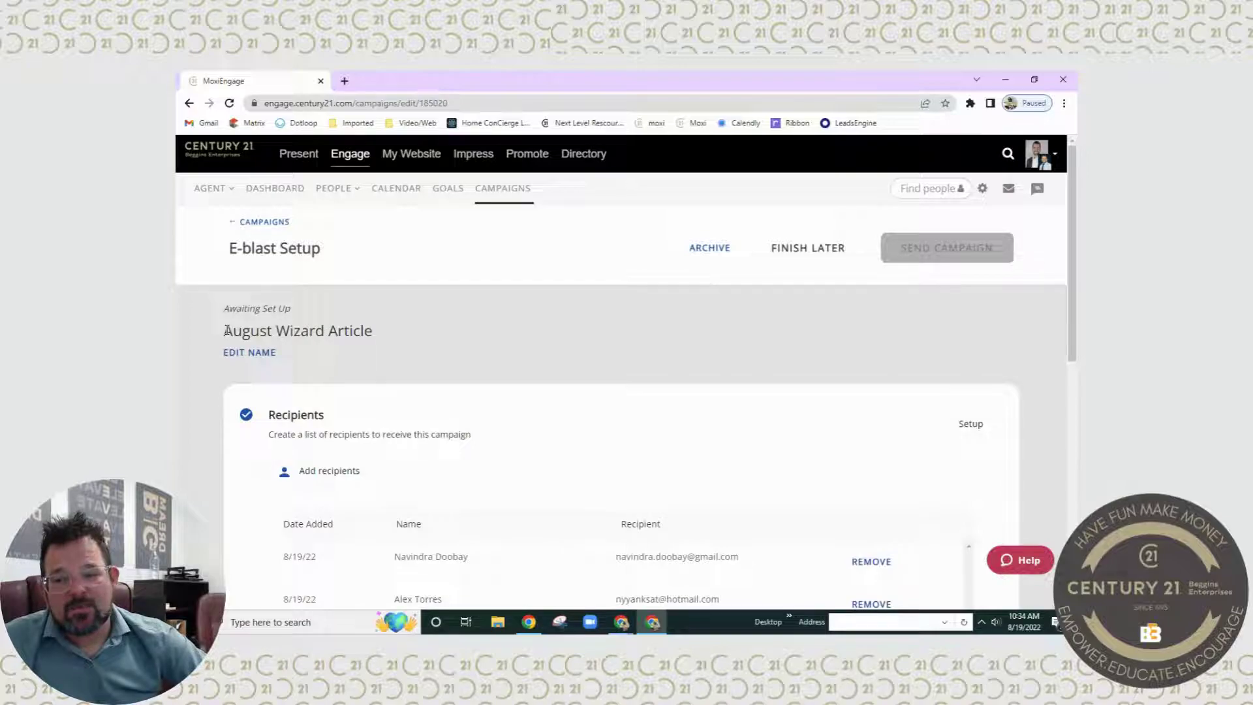
Save the recipient list so both setup steps show as complete.
{"action": "left_click_drag", "start_coordinate": [225, 331], "coordinate": [373, 332]}
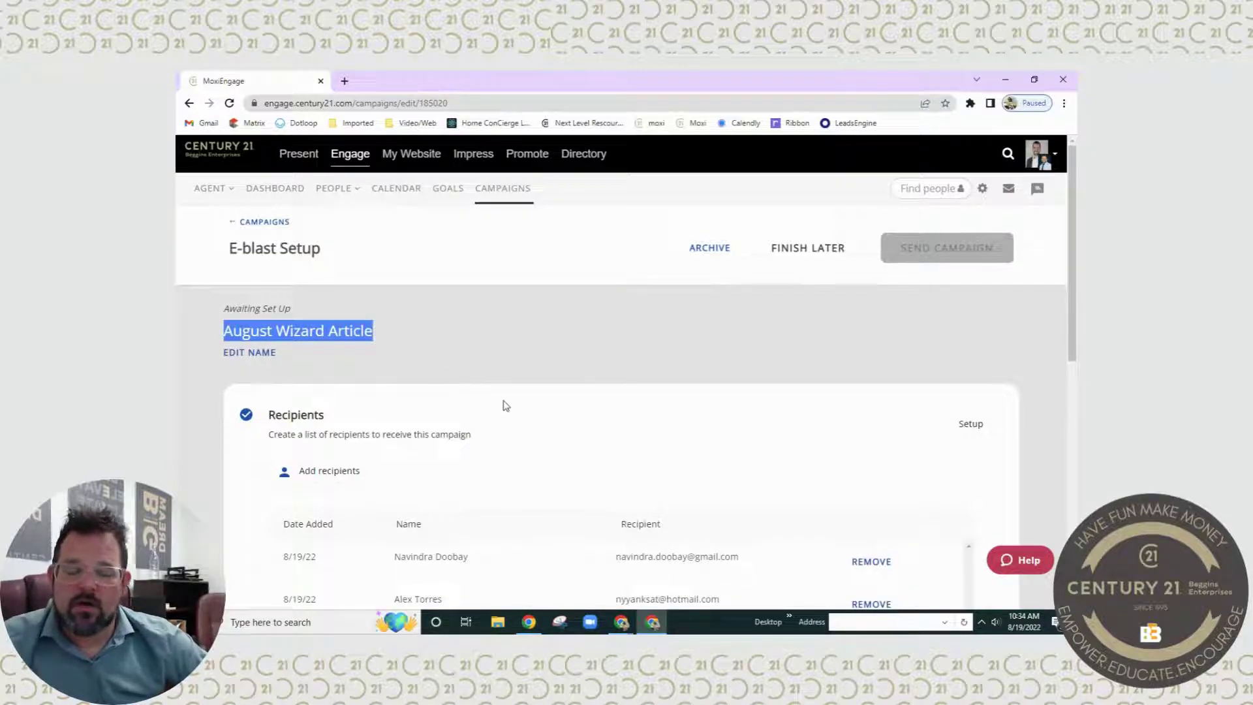
{"action": "scroll", "coordinate": [545, 395], "scroll_direction": "down", "scroll_amount": 10}
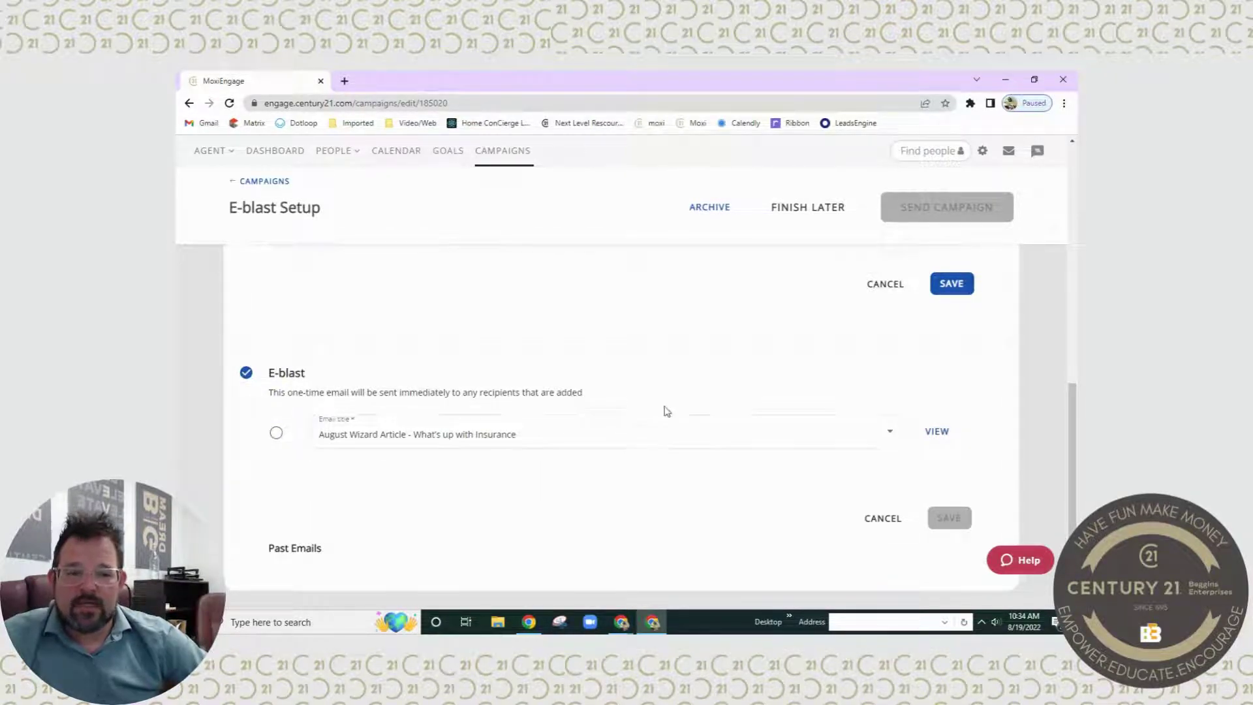
{"action": "scroll", "coordinate": [878, 375], "scroll_direction": "up", "scroll_amount": 3}
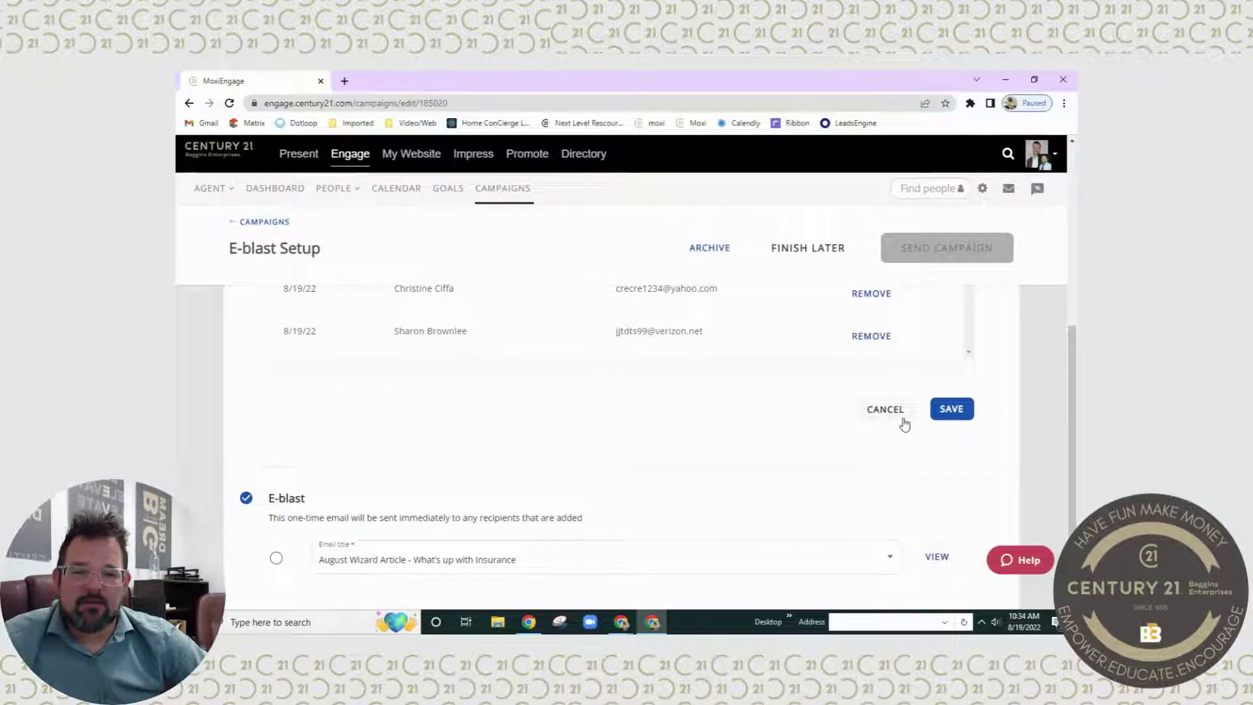
{"action": "left_click", "coordinate": [953, 410]}
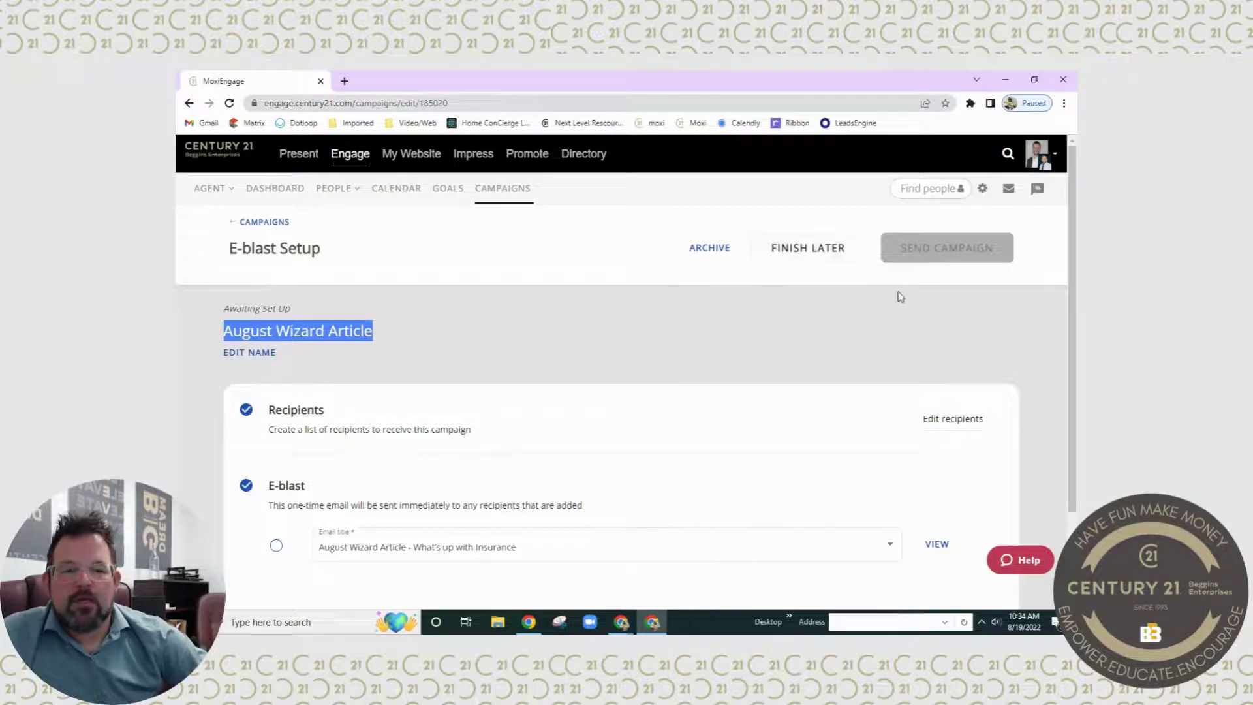
{"action": "scroll", "coordinate": [841, 378], "scroll_direction": "down", "scroll_amount": 2}
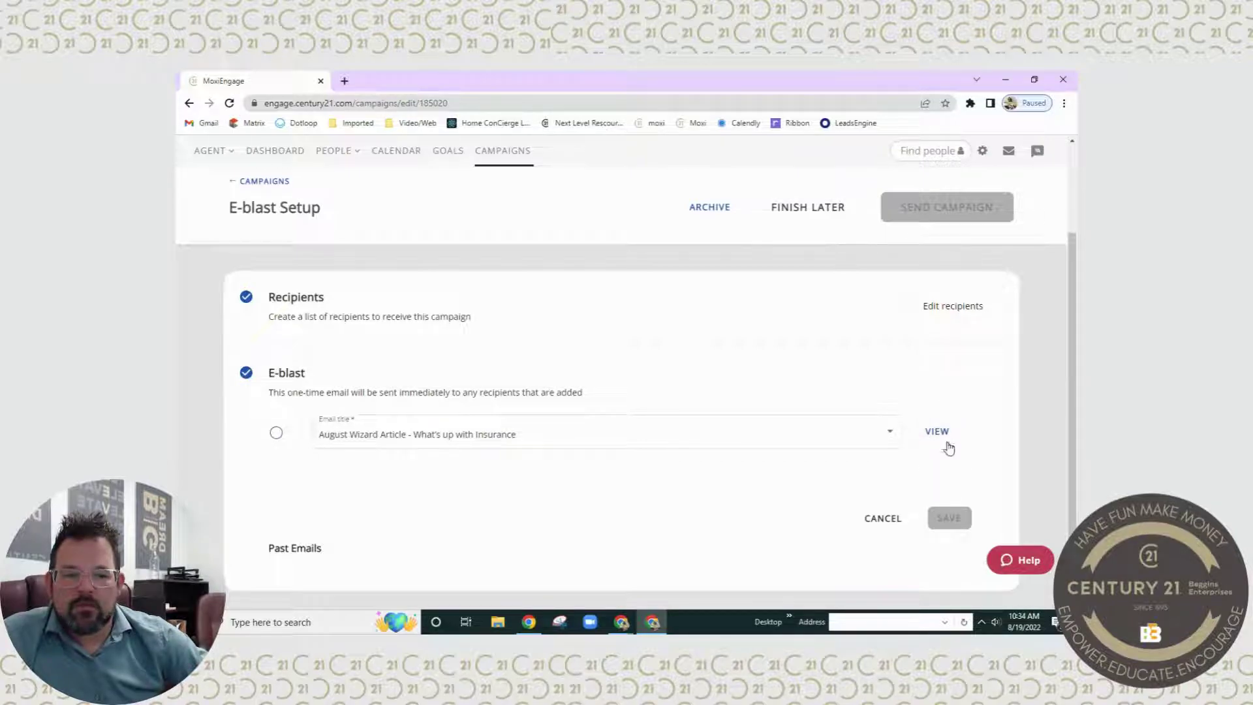
Return to the e-blasts list and reopen August Wizard Article, showing zero opens, clicks, unsubscribes.
{"action": "left_click", "coordinate": [807, 207]}
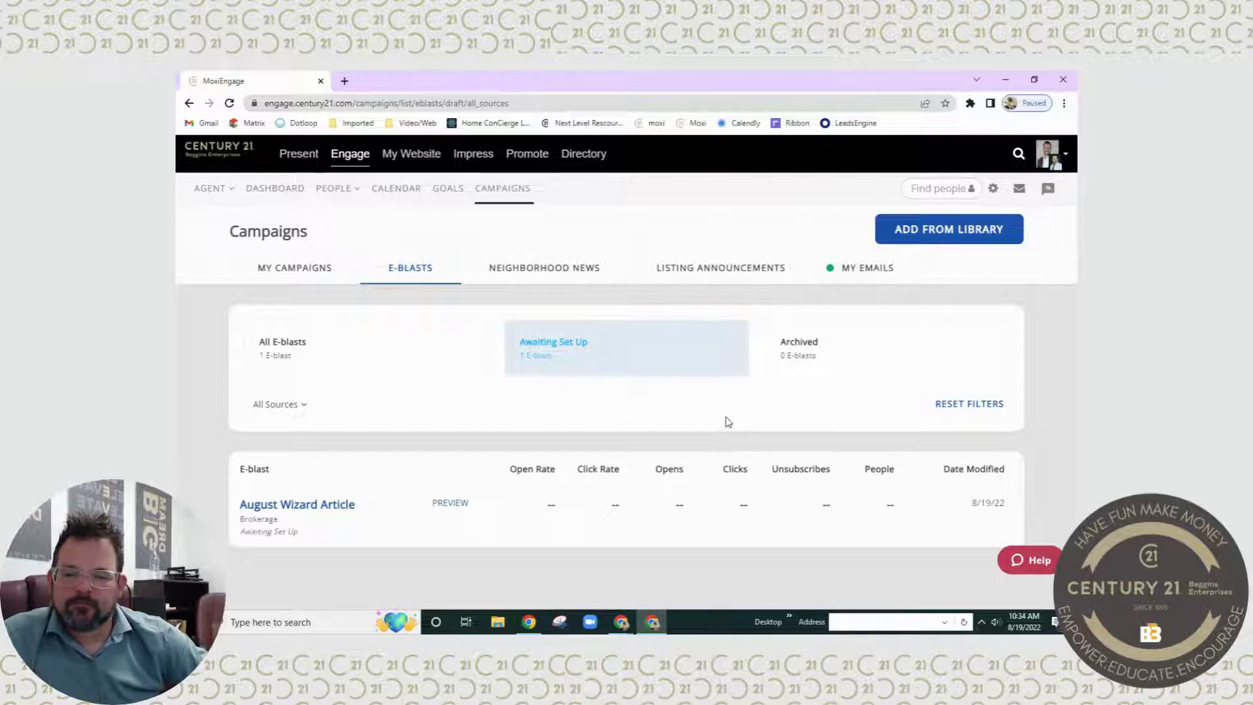
{"action": "left_click", "coordinate": [299, 507]}
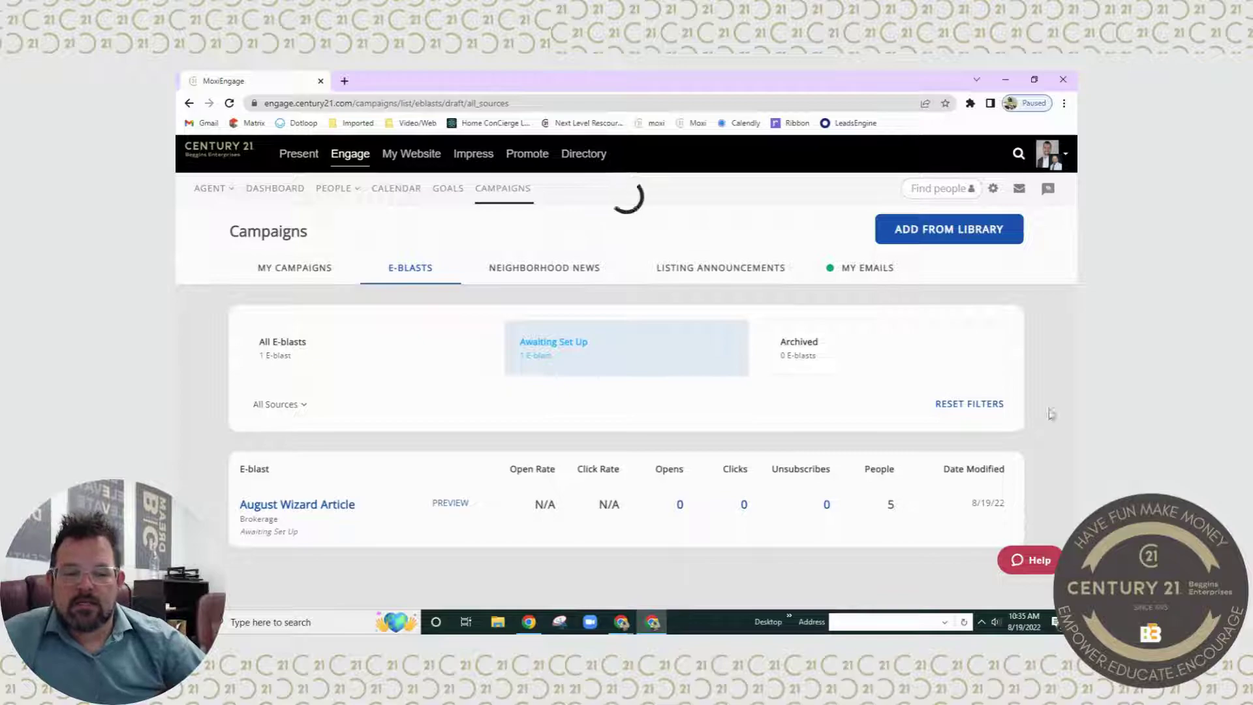
{"action": "left_click_drag", "start_coordinate": [672, 506], "coordinate": [902, 518]}
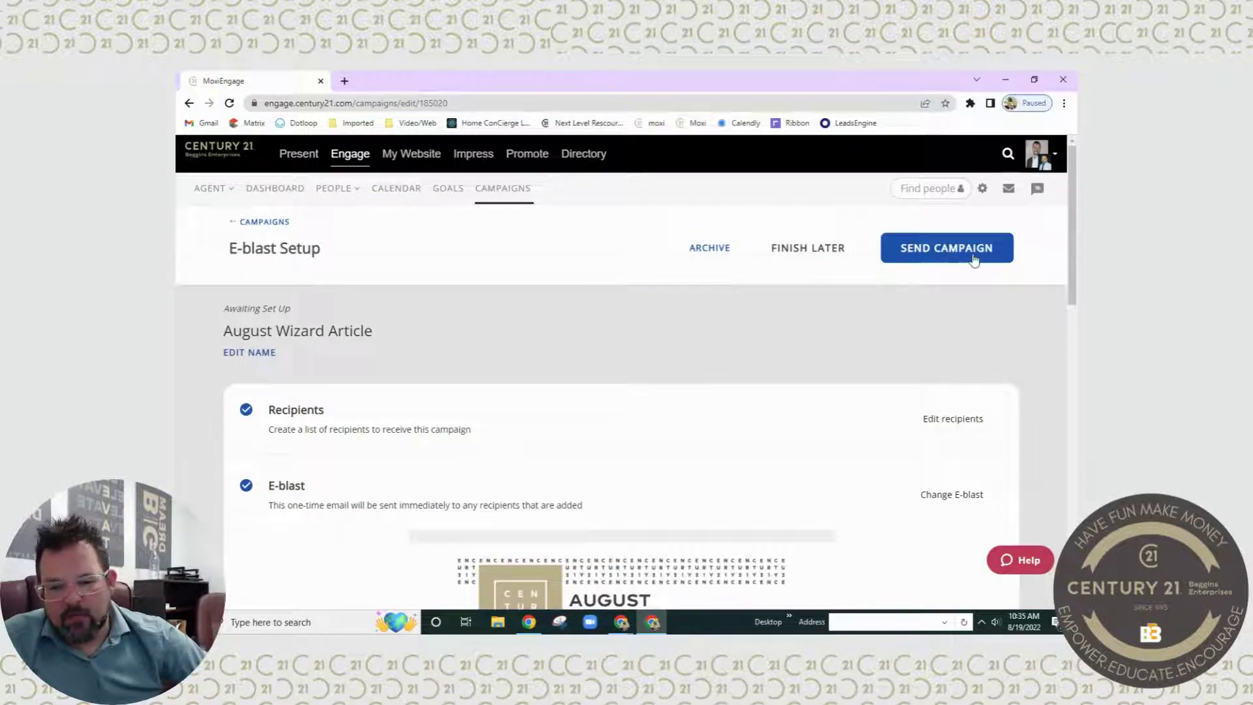
Send the August Wizard Article campaign and review its email preview.
{"action": "scroll", "coordinate": [746, 498], "scroll_direction": "down", "scroll_amount": 8}
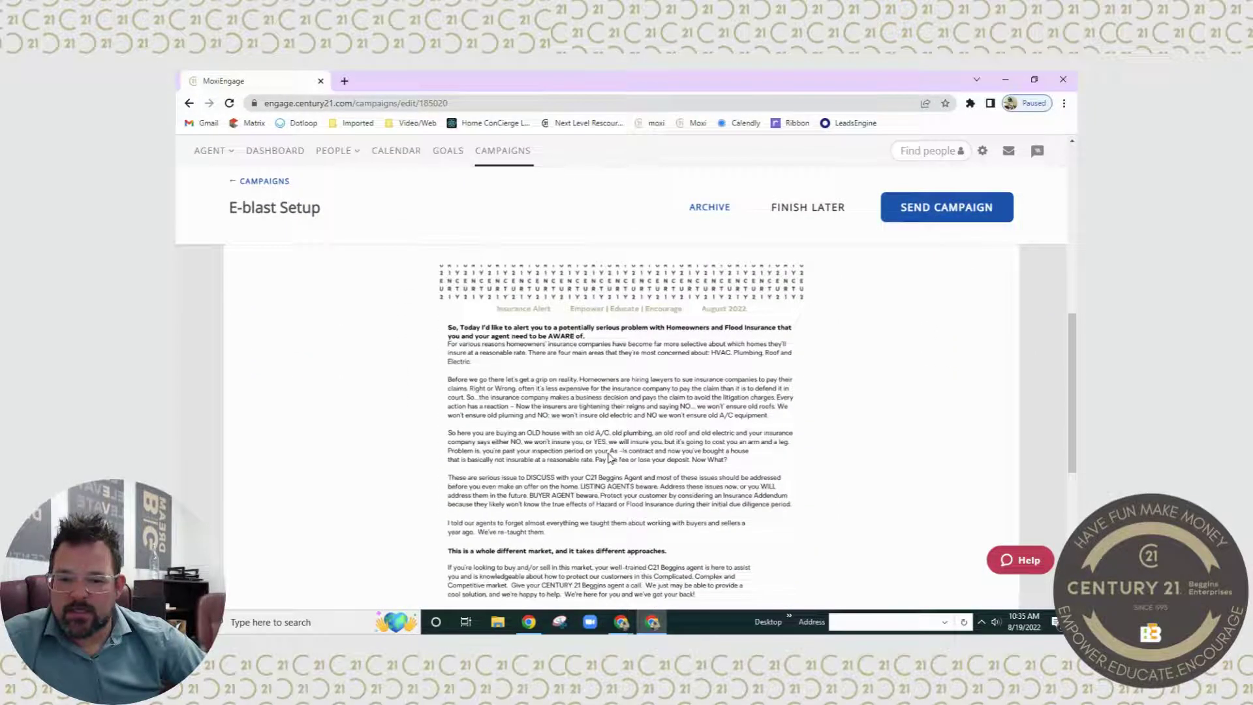
{"action": "scroll", "coordinate": [610, 459], "scroll_direction": "down", "scroll_amount": 2}
{"action": "scroll", "coordinate": [617, 464], "scroll_direction": "up", "scroll_amount": 10}
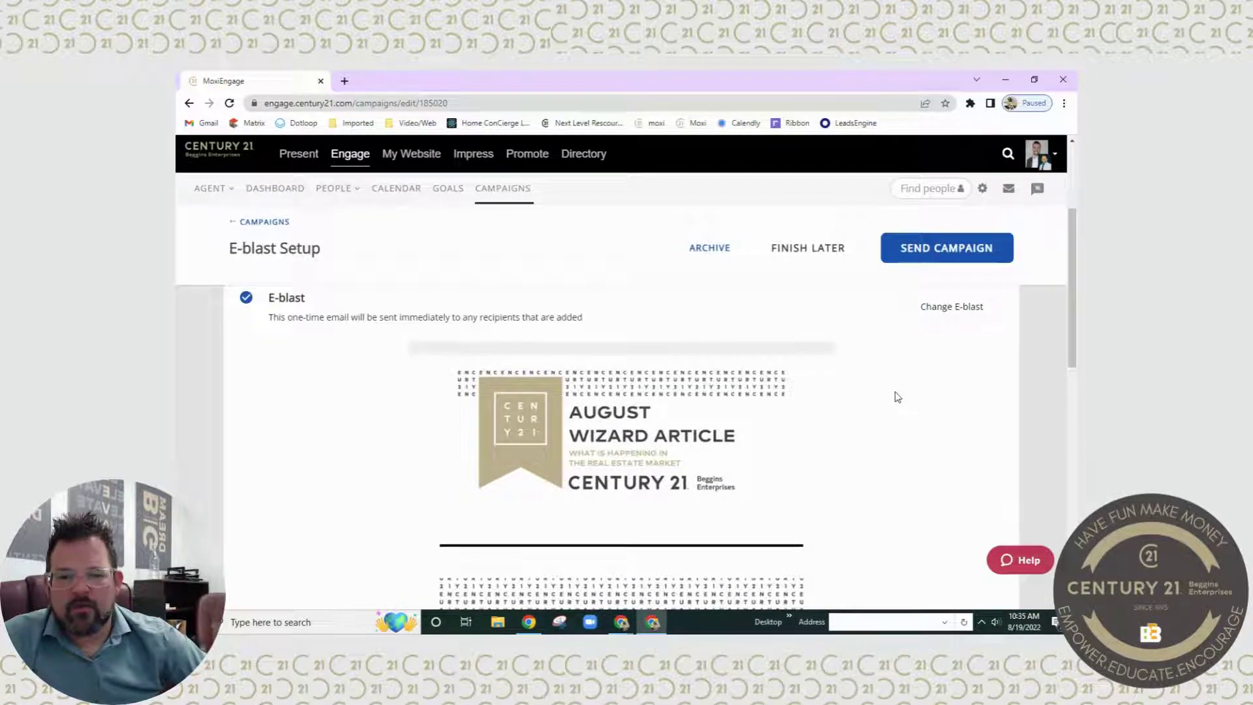
{"action": "left_click", "coordinate": [933, 252]}
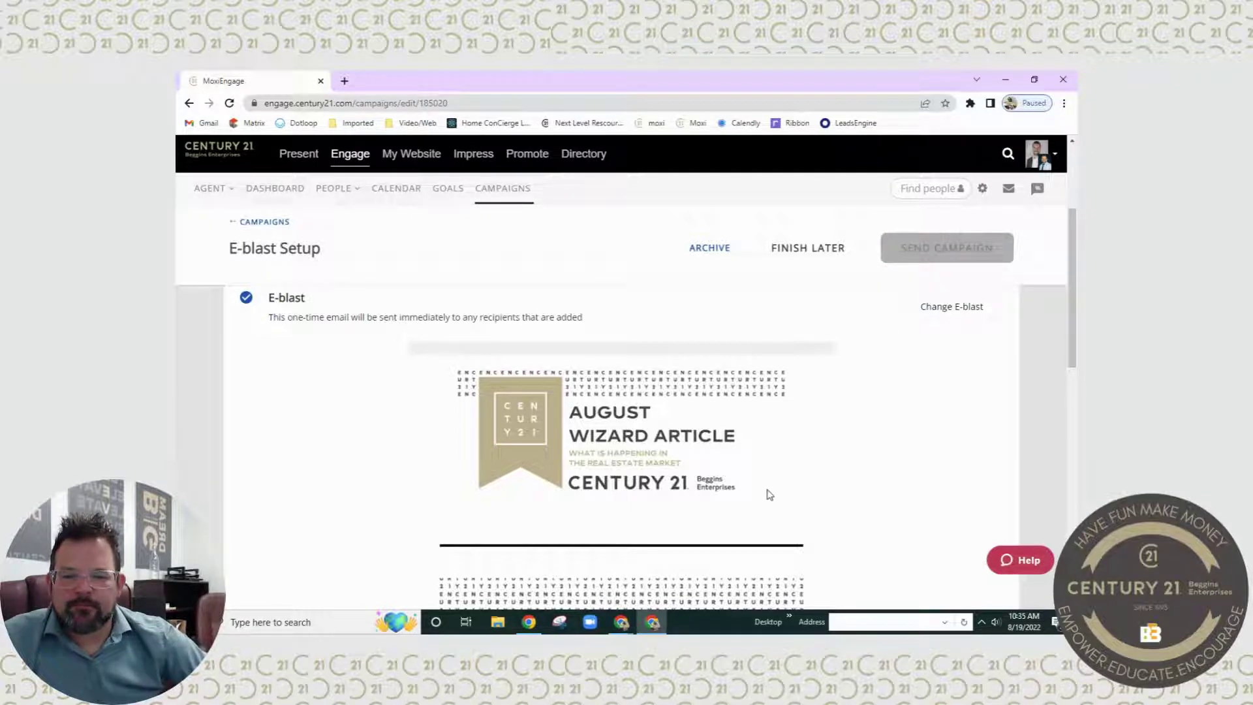
{"action": "scroll", "coordinate": [770, 495], "scroll_direction": "down", "scroll_amount": 10}
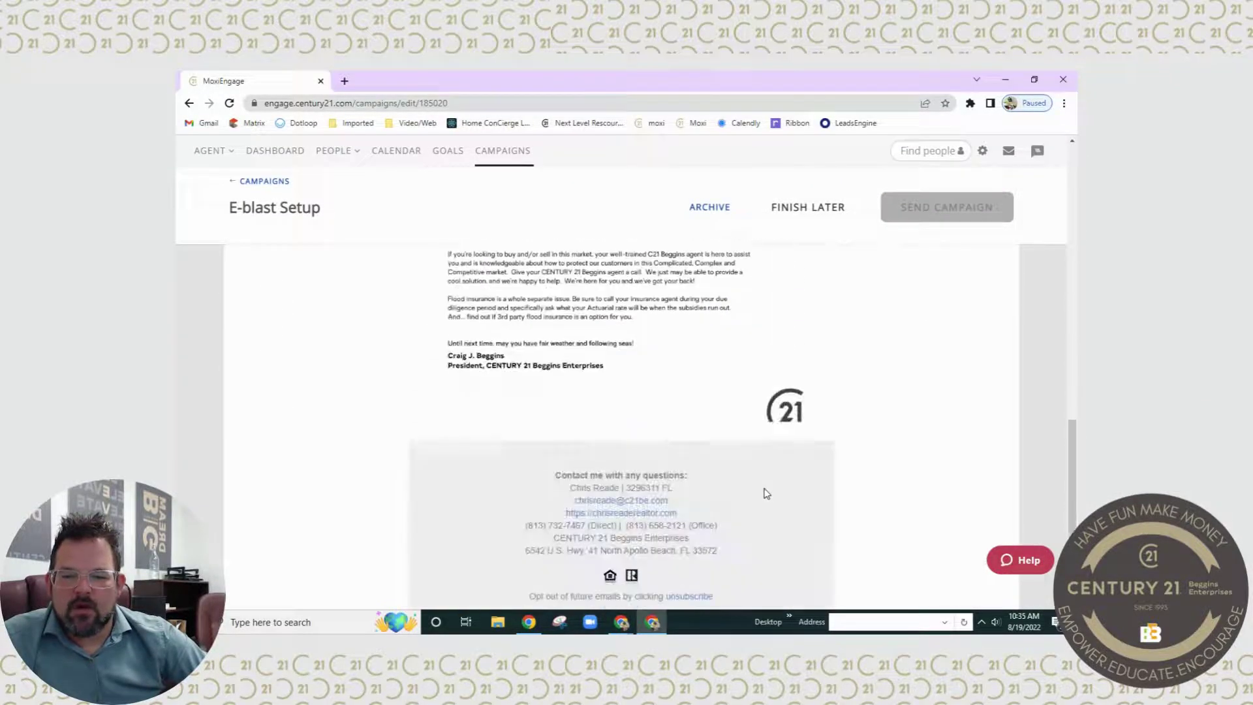
{"action": "scroll", "coordinate": [835, 510], "scroll_direction": "up", "scroll_amount": 10}
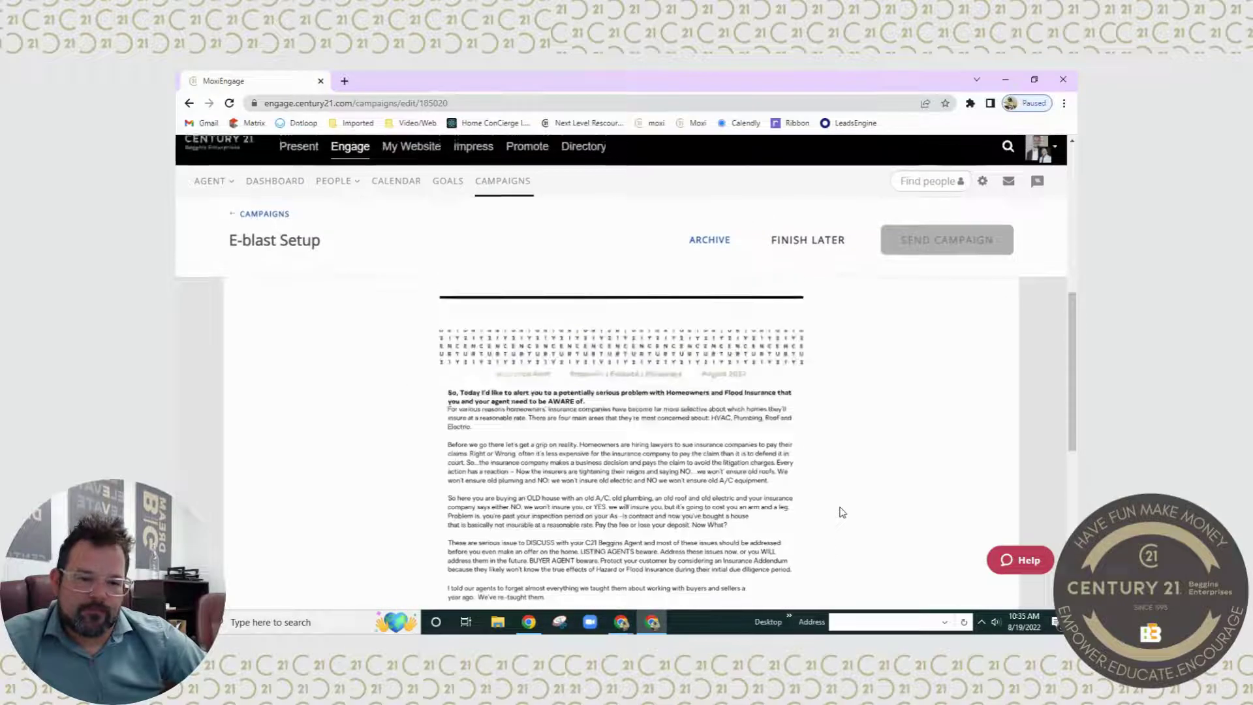
{"action": "scroll", "coordinate": [842, 512], "scroll_direction": "up", "scroll_amount": 5}
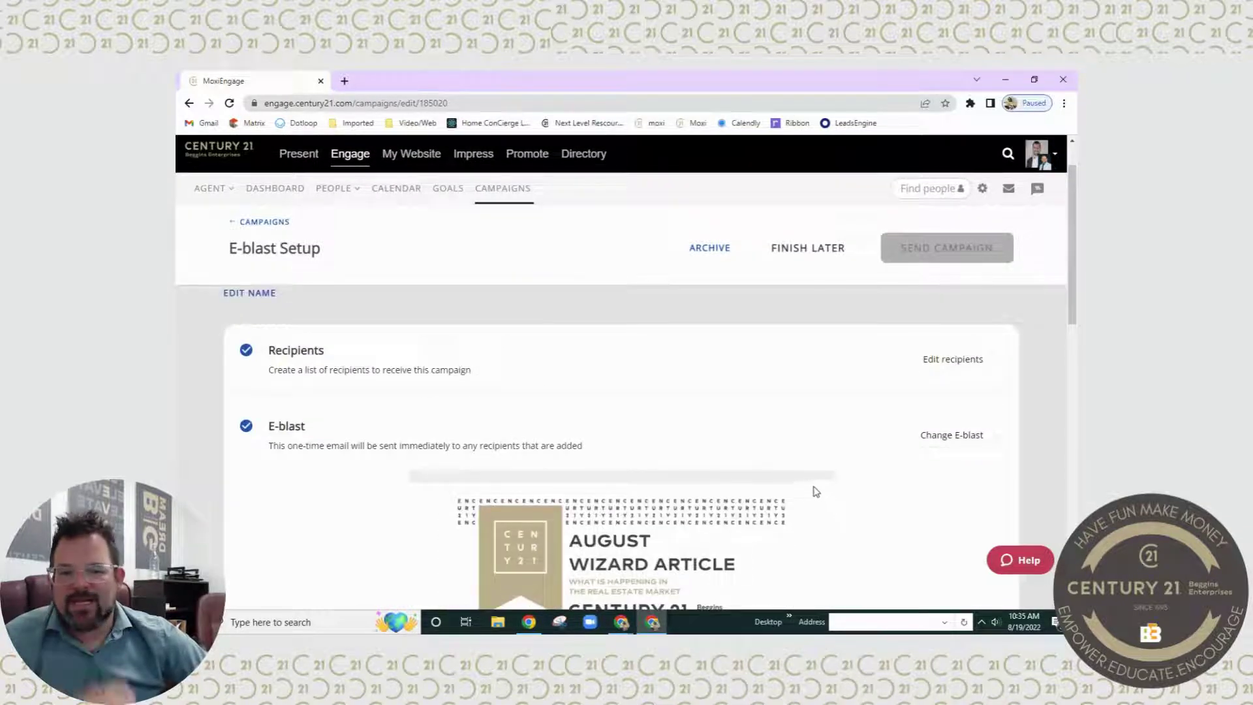
{"action": "scroll", "coordinate": [789, 476], "scroll_direction": "up", "scroll_amount": 2}
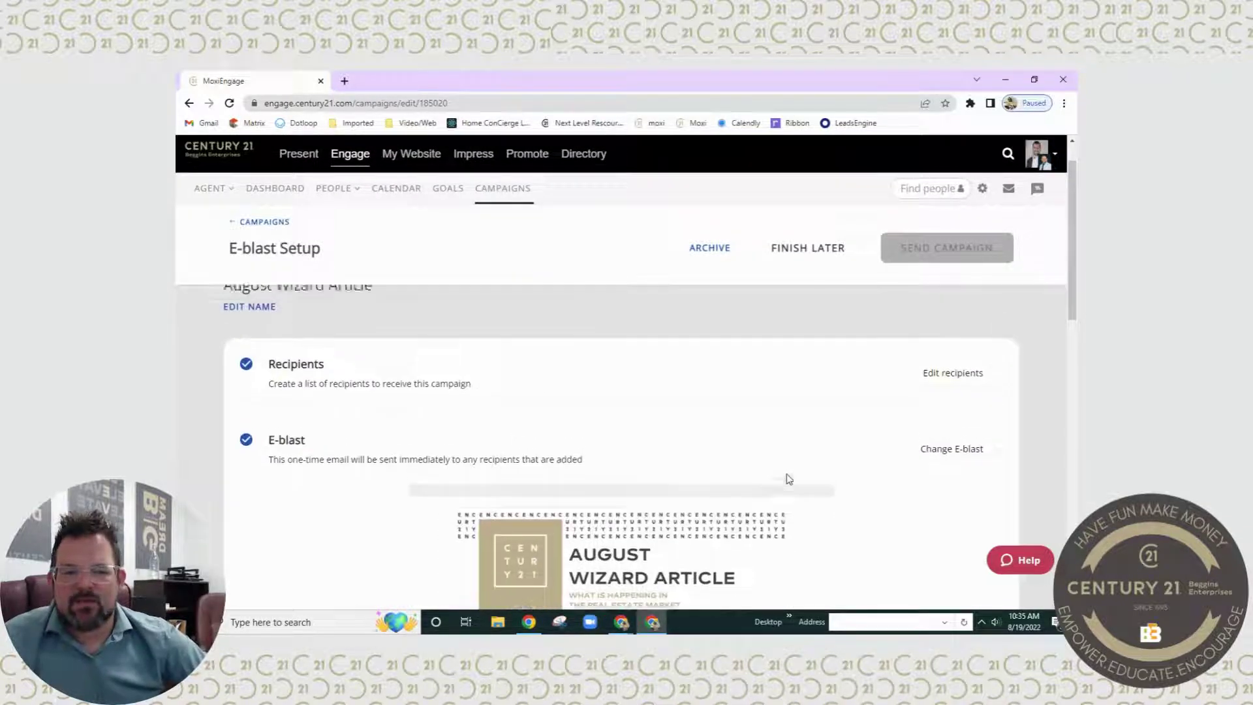
View Archived e-blasts, where August Wizard Article shows 5 people and 0% opens and clicks.
{"action": "left_click", "coordinate": [264, 223]}
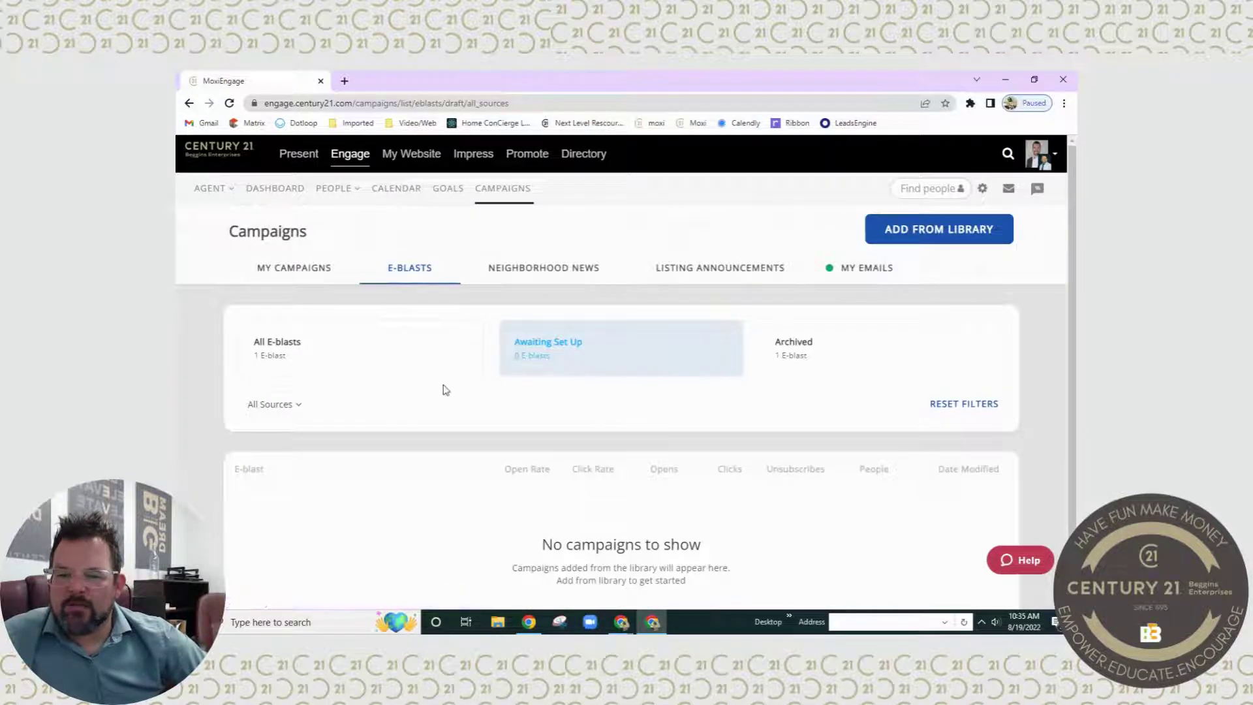
{"action": "scroll", "coordinate": [652, 450], "scroll_direction": "down", "scroll_amount": 1}
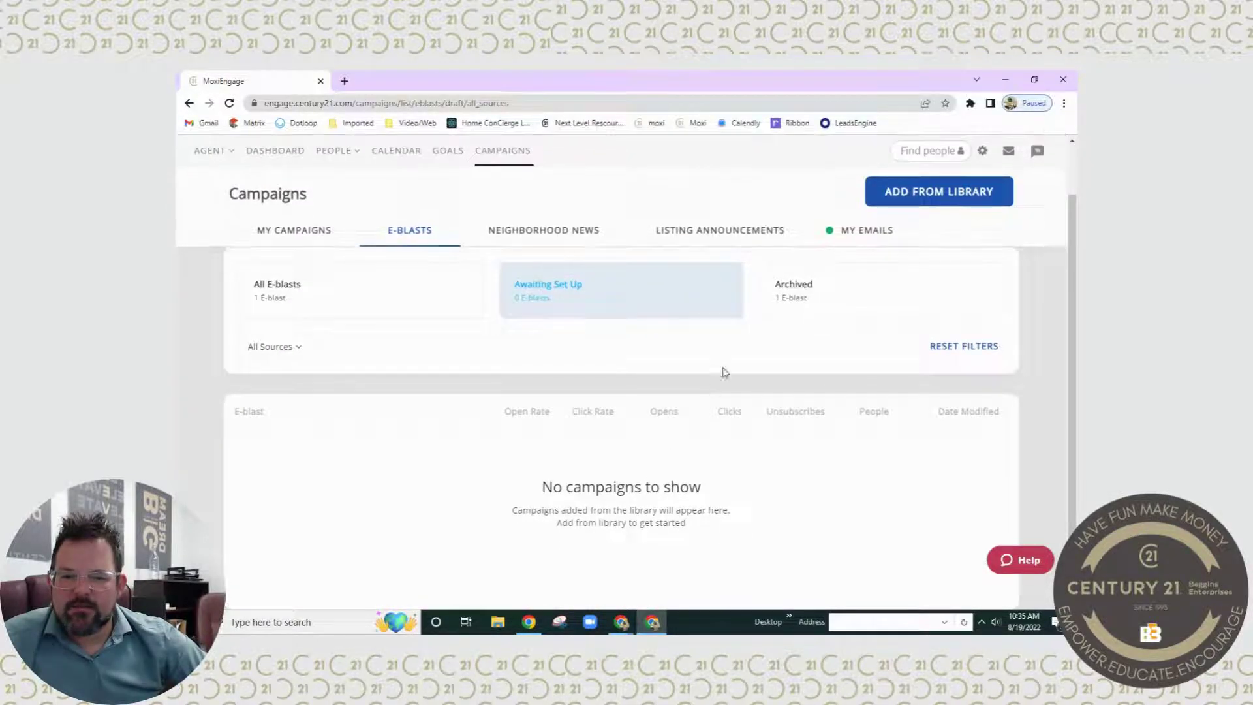
{"action": "left_click", "coordinate": [806, 290]}
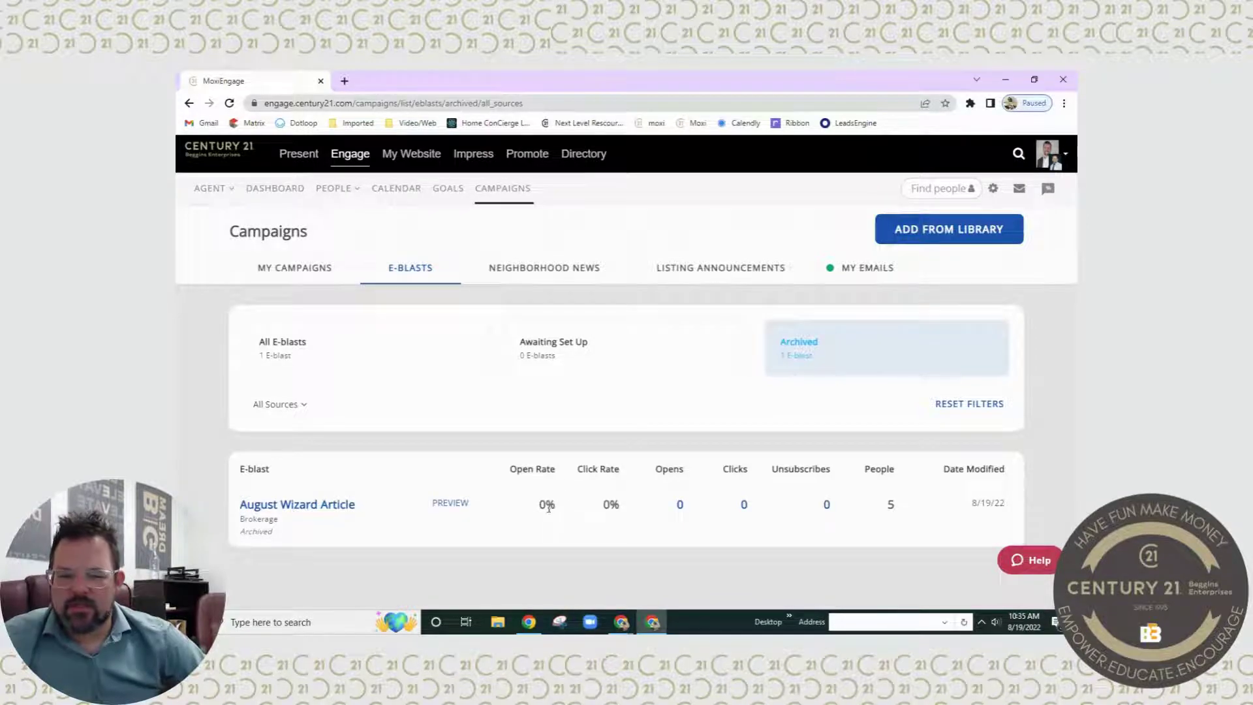
{"action": "double_click", "coordinate": [888, 504]}
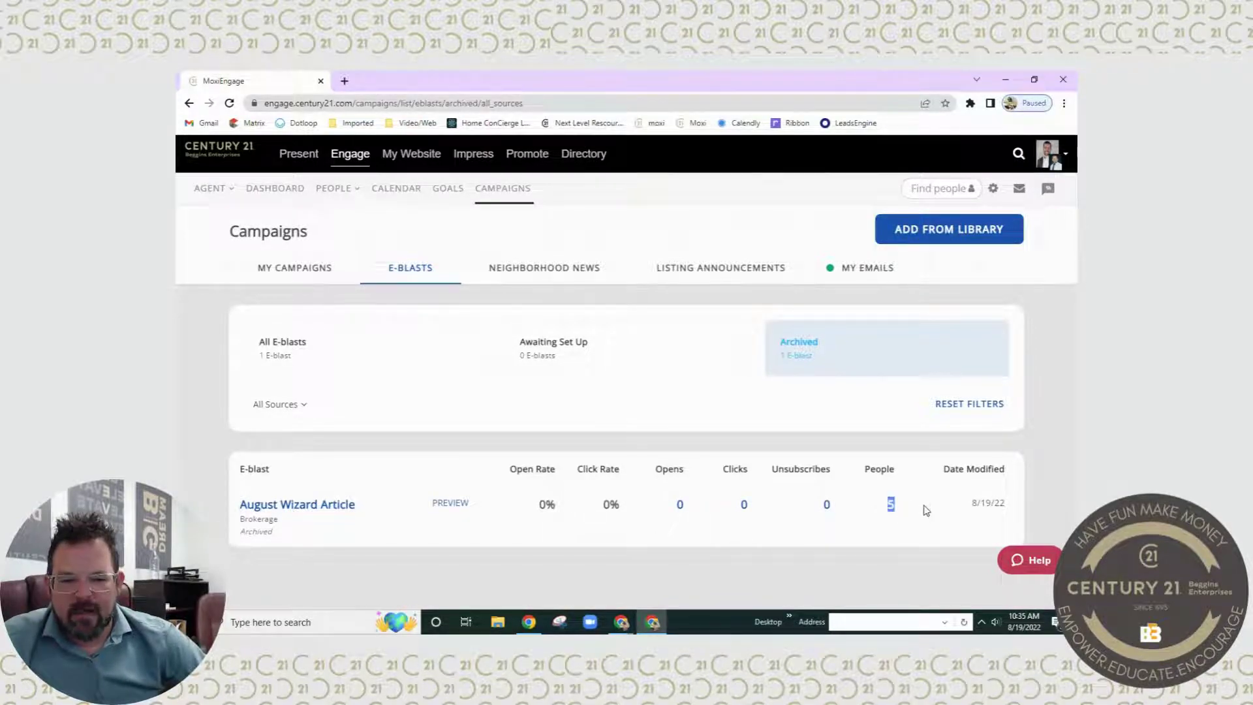
{"action": "double_click", "coordinate": [677, 504]}
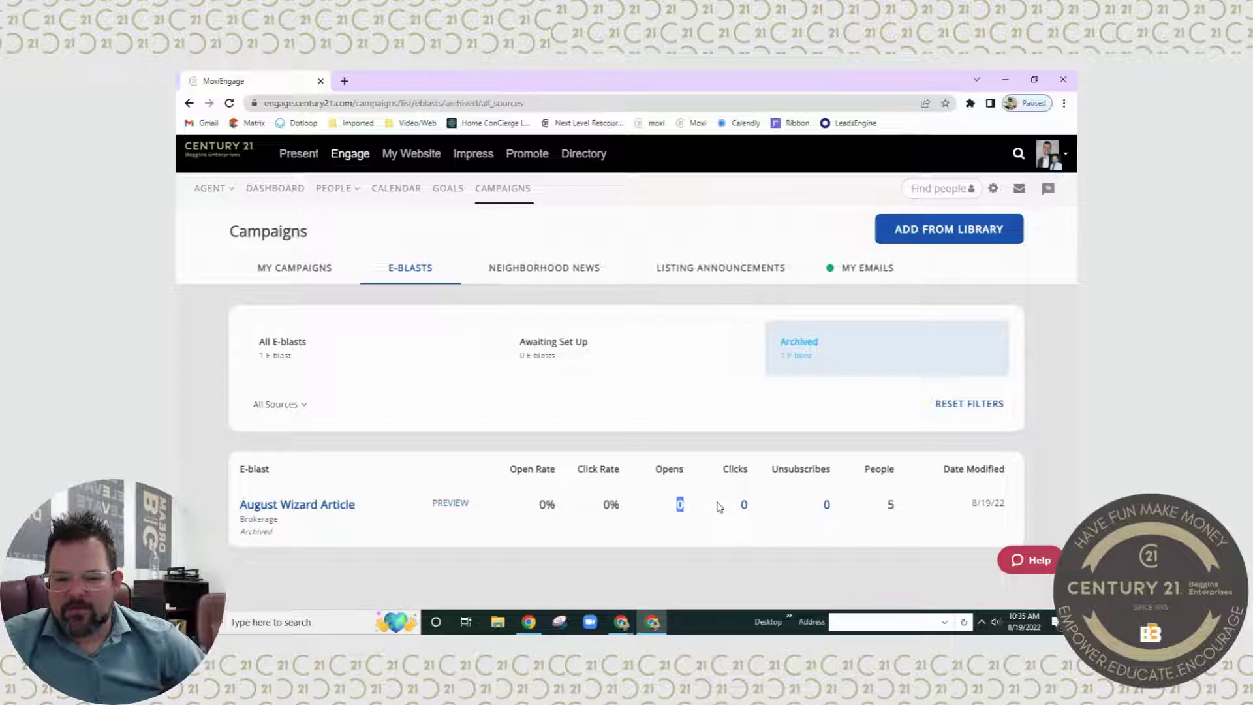